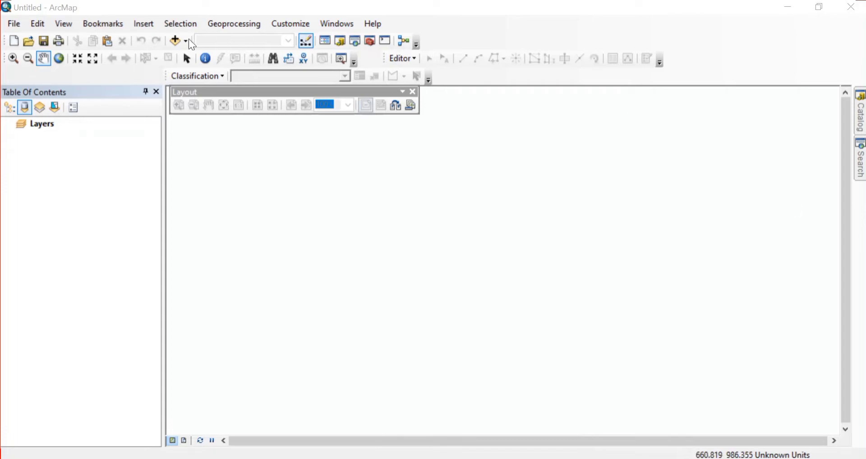
Add LB4.tif and B5.tif from D:\Desktop\LULC\Merged Landsat images to the map
click(176, 41)
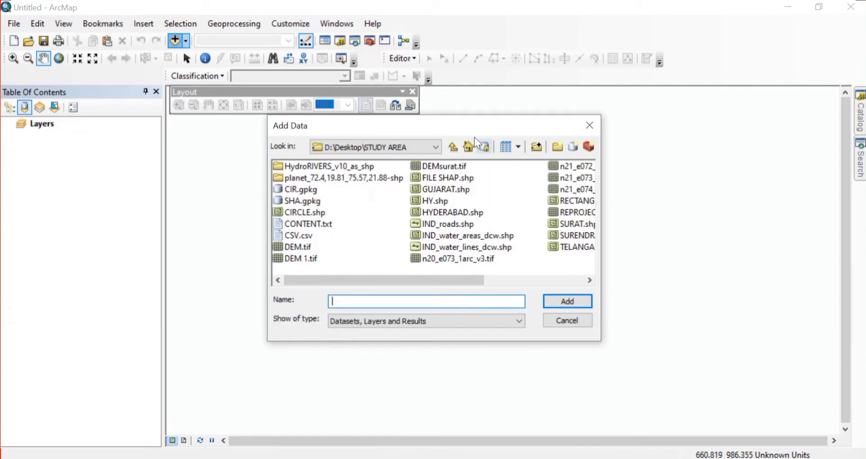
click(452, 147)
double_click(455, 270)
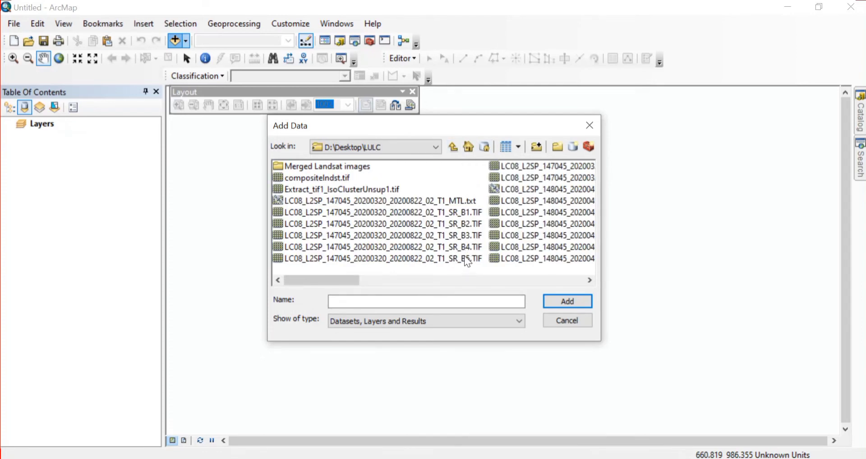
click(465, 249)
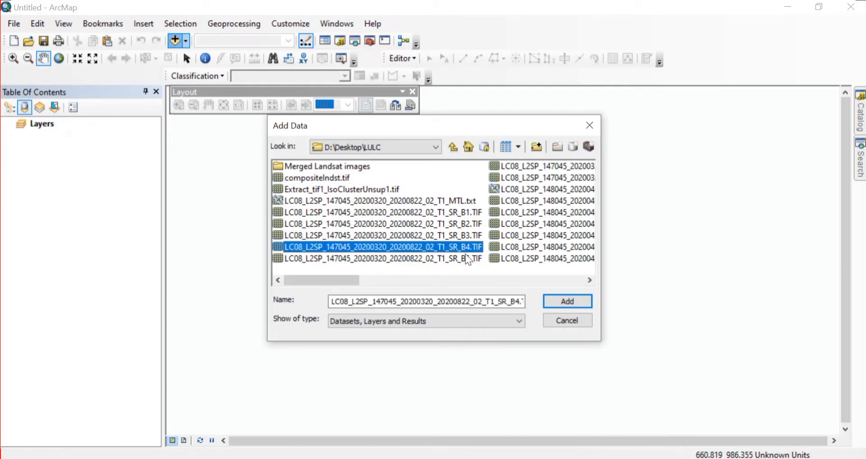
click(466, 259)
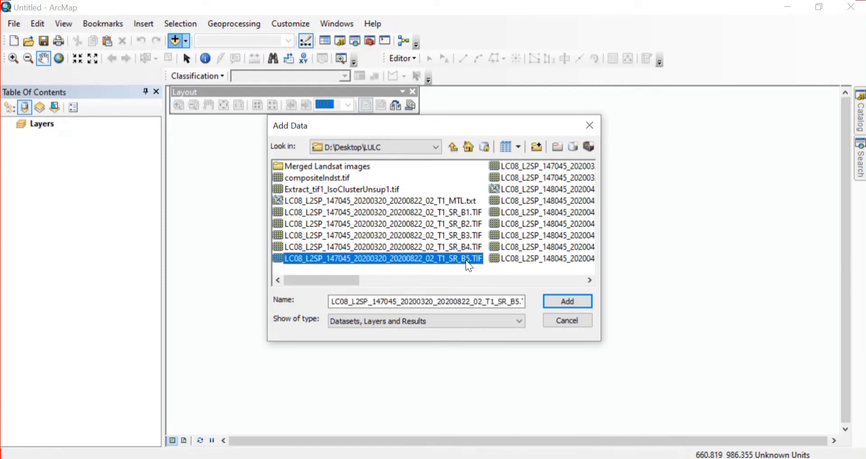
double_click(349, 166)
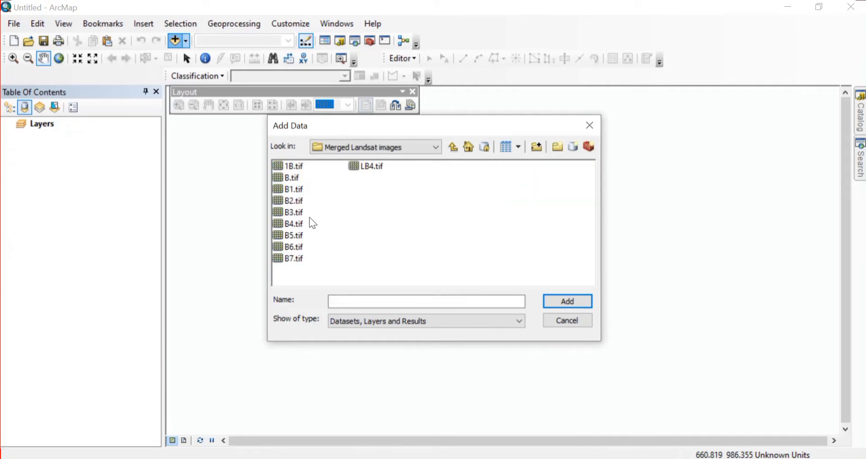
click(378, 170)
ctrl+click(291, 235)
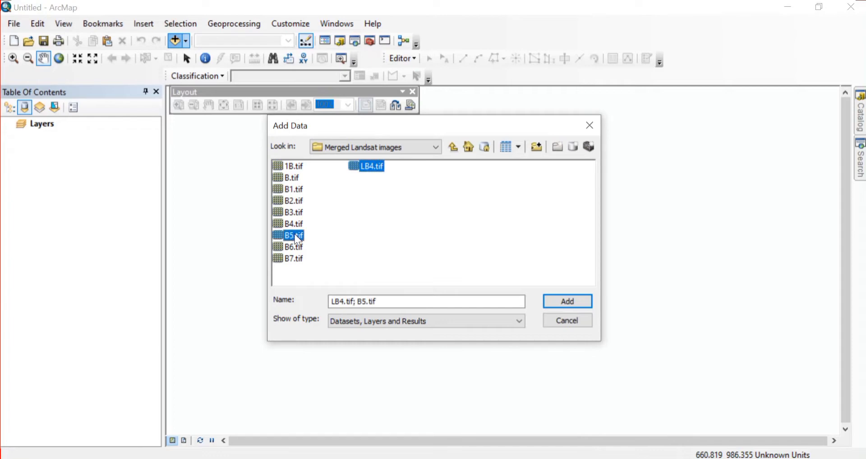
click(571, 299)
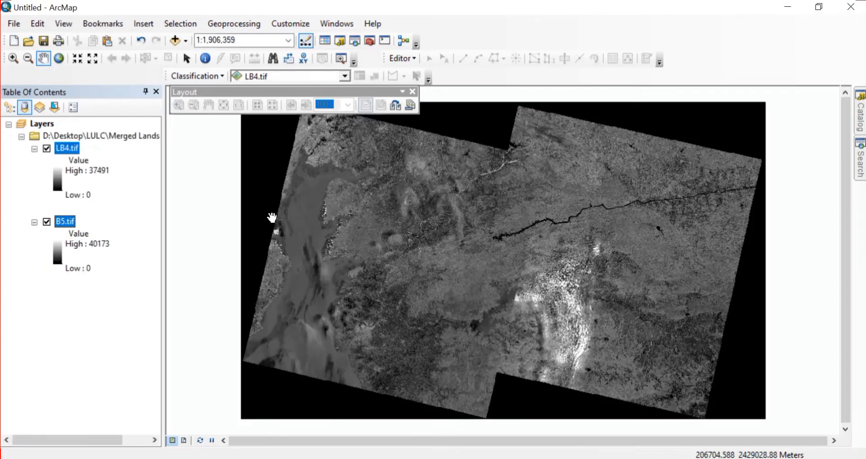
In ArcToolbox, expand Spatial Analyst Tools > Map Algebra and select Raster Calculator
drag(487, 236, 453, 251)
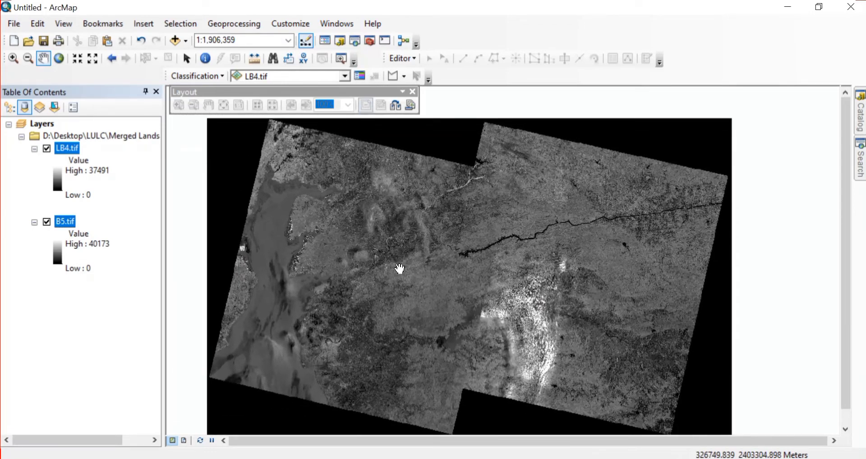
click(237, 24)
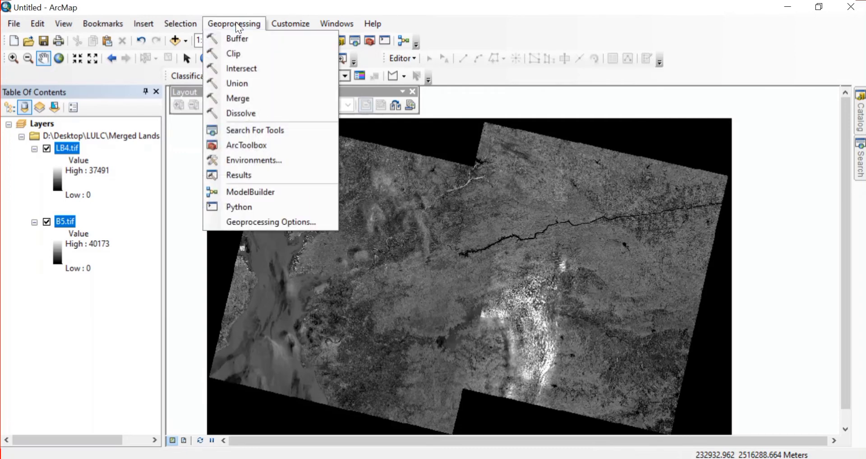
click(252, 143)
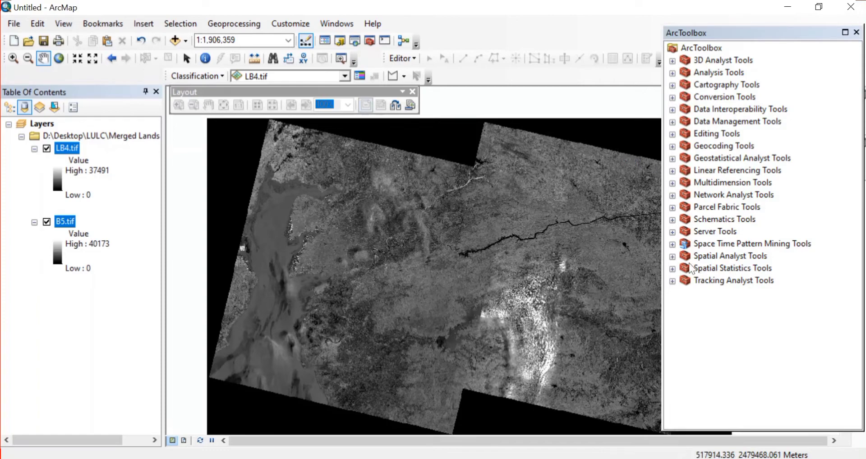
click(672, 256)
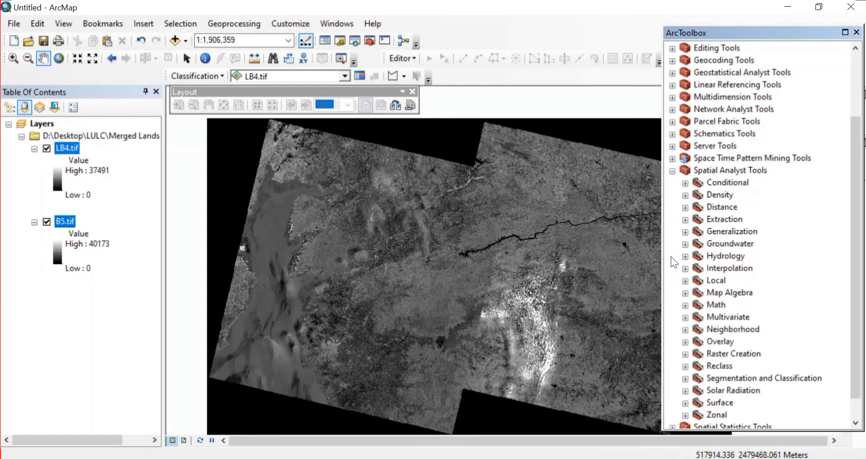
scroll(723, 308, down, 1)
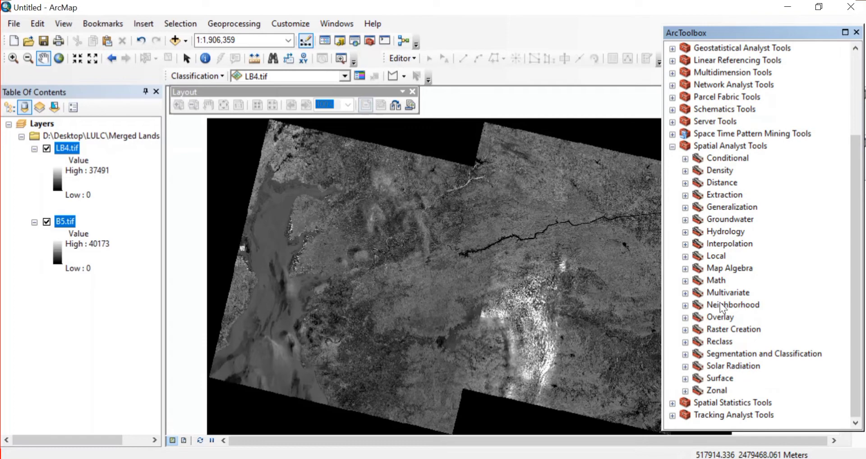
click(729, 270)
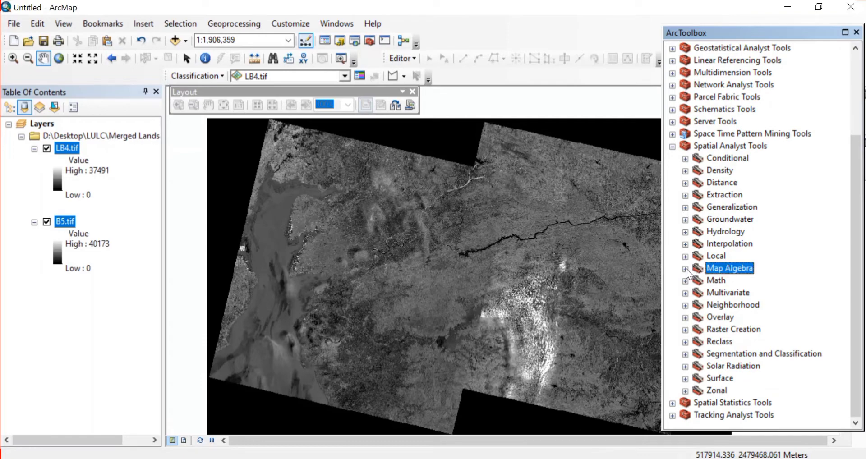
click(685, 269)
click(741, 280)
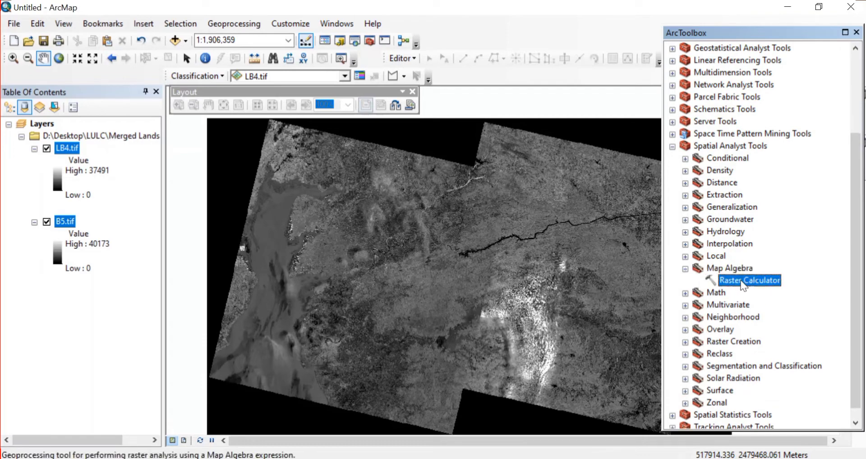
Start the Raster Calculator expression with Float("B5.tif" - "LB4.tif")
double_click(742, 281)
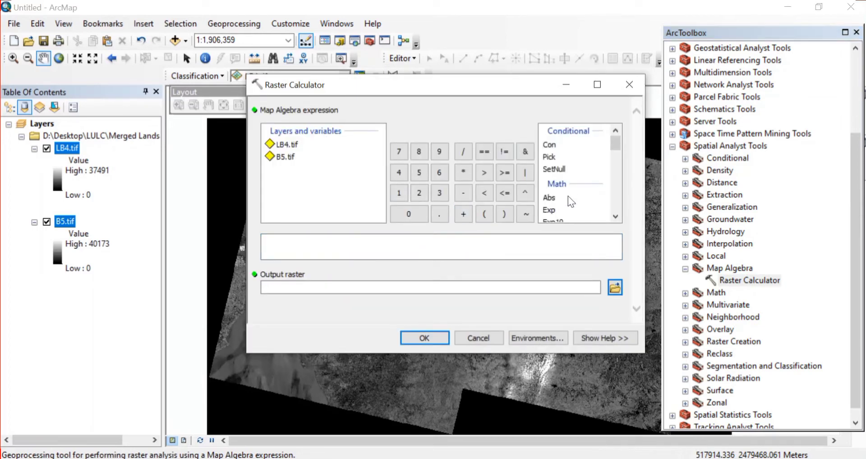
scroll(567, 196, down, 2)
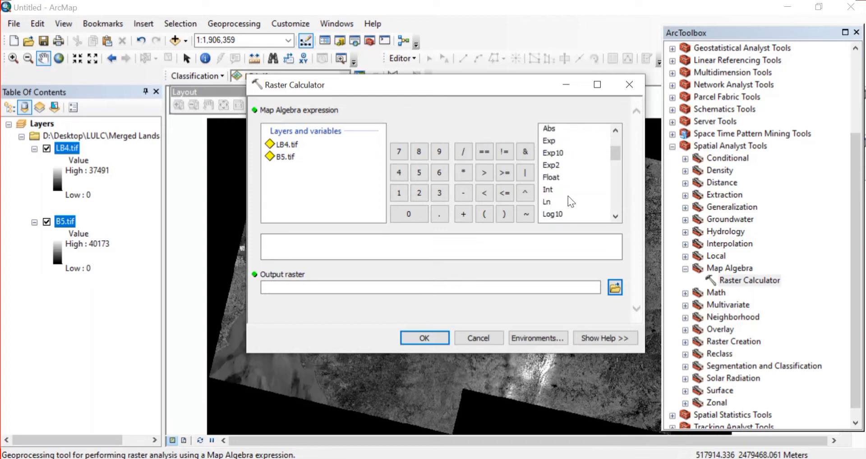
click(552, 178)
double_click(556, 180)
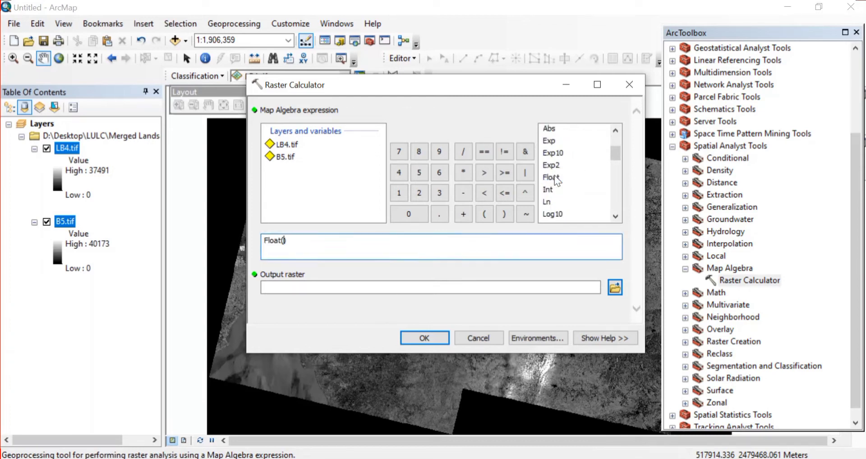
double_click(290, 161)
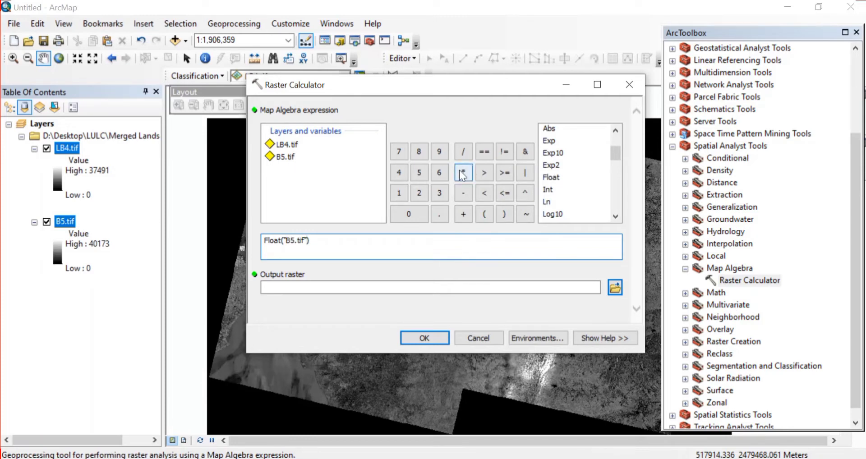
click(462, 199)
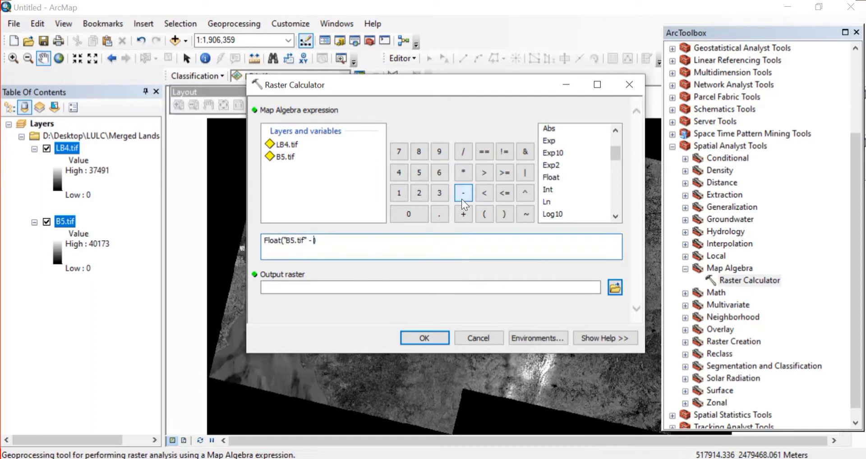
double_click(285, 145)
Divide by Float("B5.tif" + "LB4.tif") and keep the output name b5_rastercal
click(469, 152)
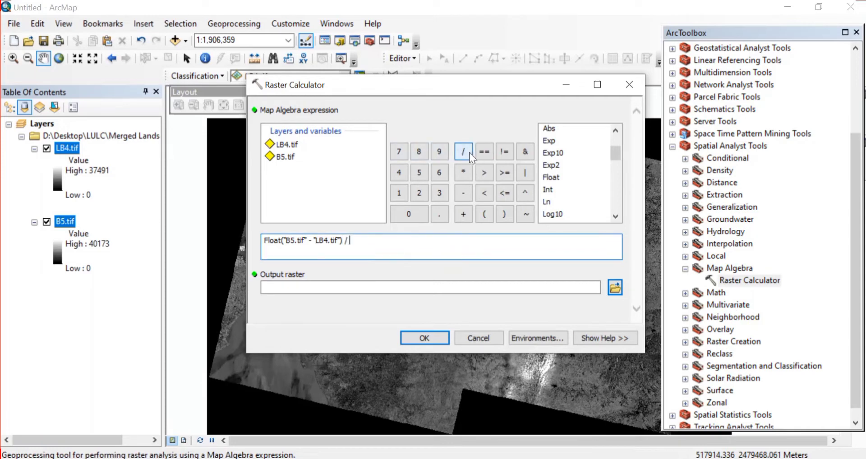
double_click(558, 178)
double_click(280, 158)
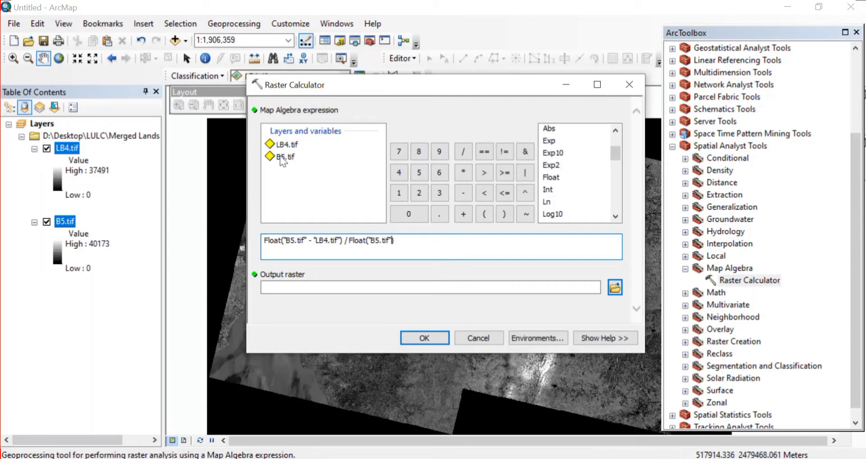
click(464, 214)
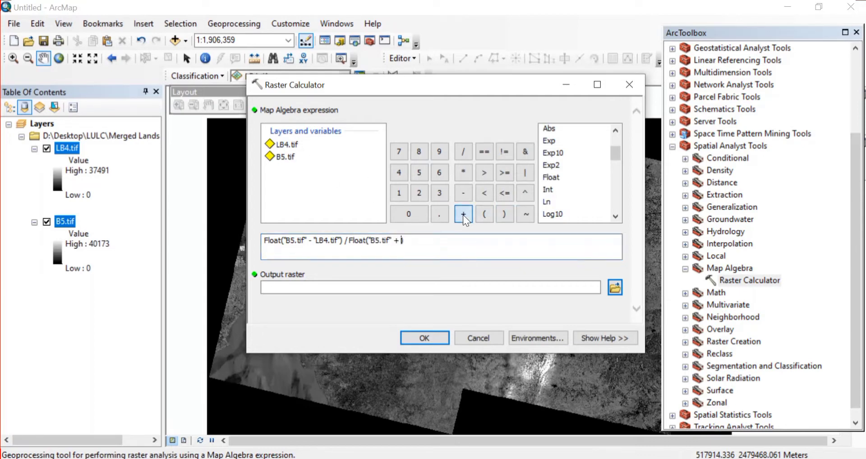
double_click(287, 144)
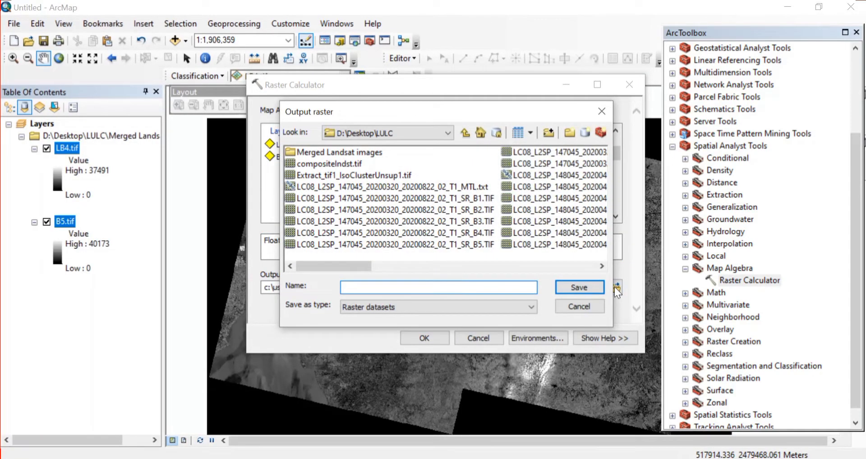
click(571, 309)
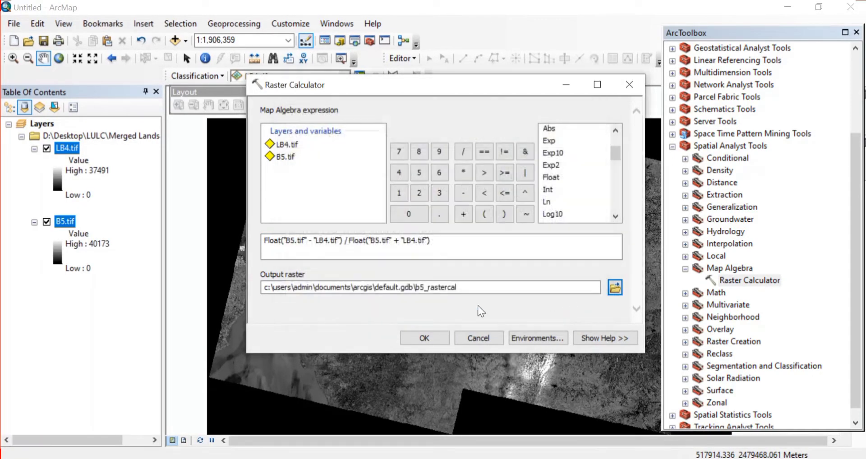
click(425, 288)
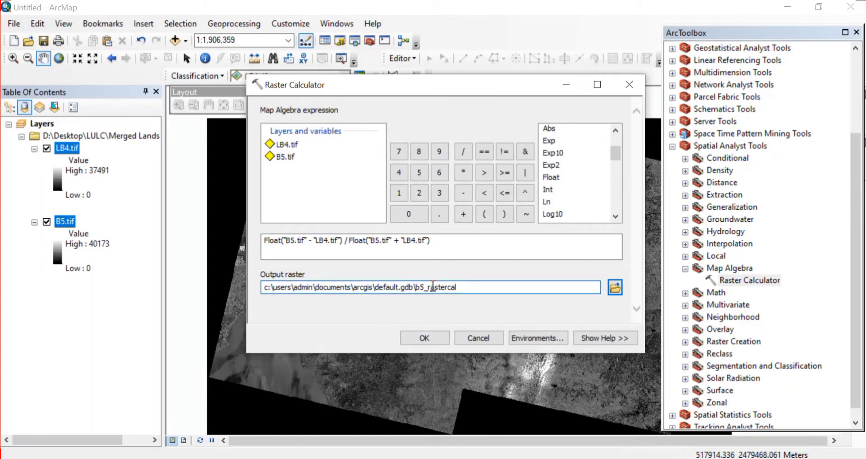
Run the calculation to create the NDVI raster and hide the LB4.tif and B5.tif layers
click(426, 335)
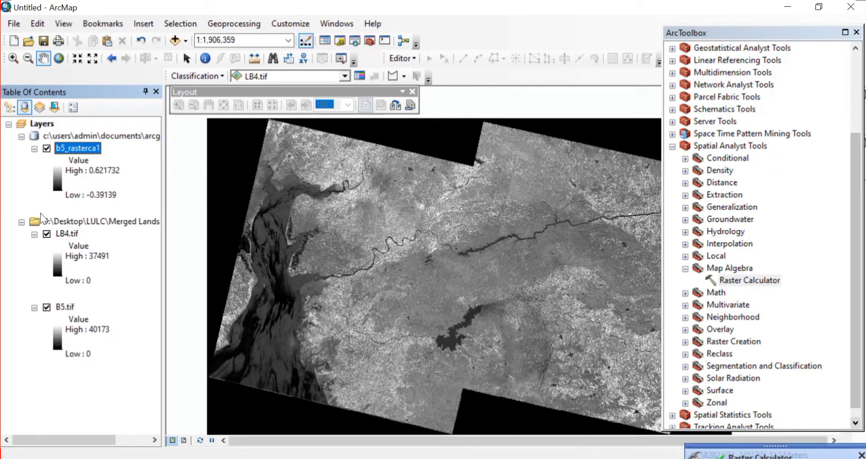
click(46, 234)
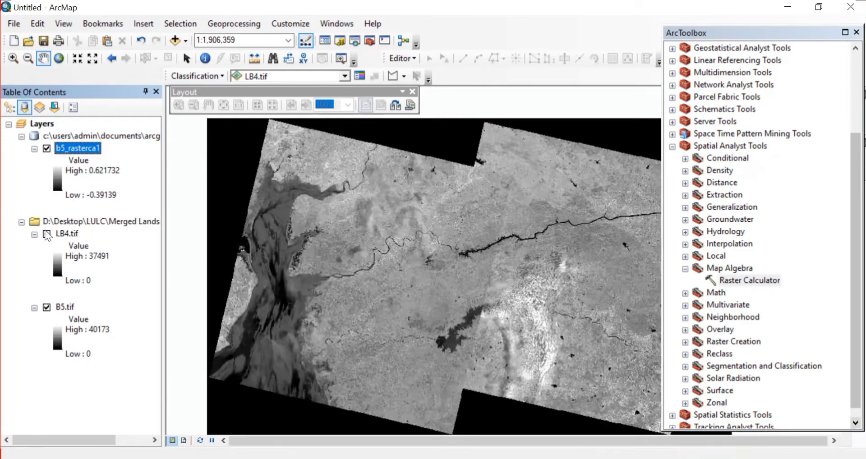
click(46, 307)
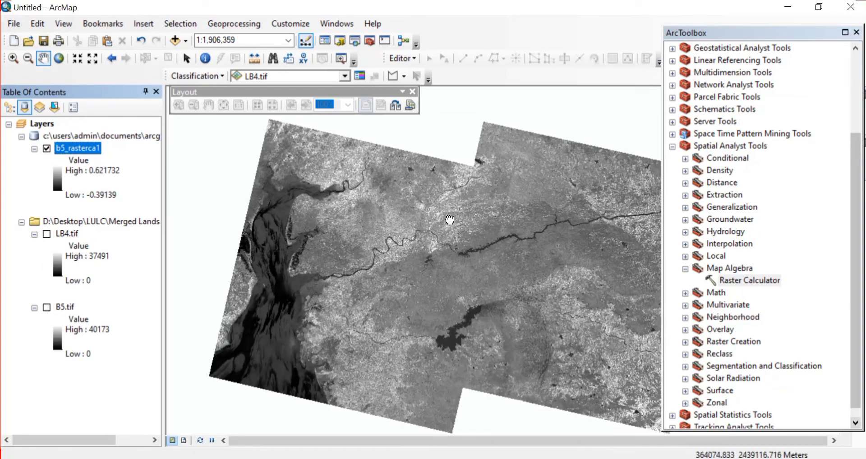
drag(450, 220, 410, 213)
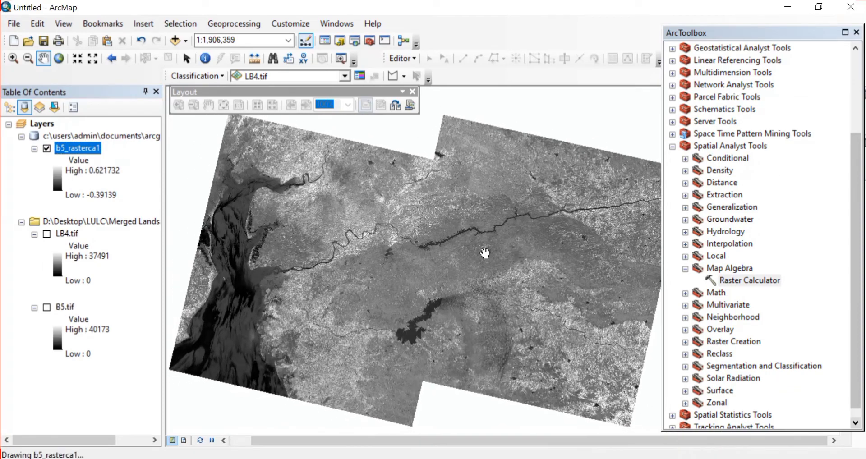
drag(437, 253, 450, 257)
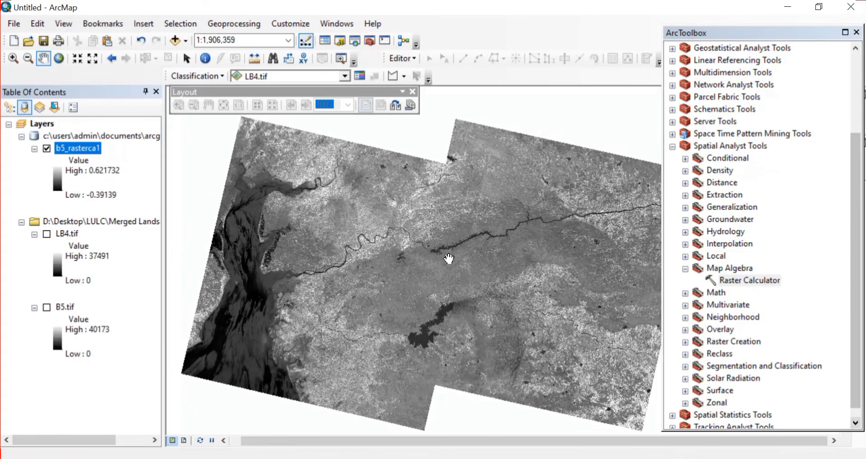
click(412, 93)
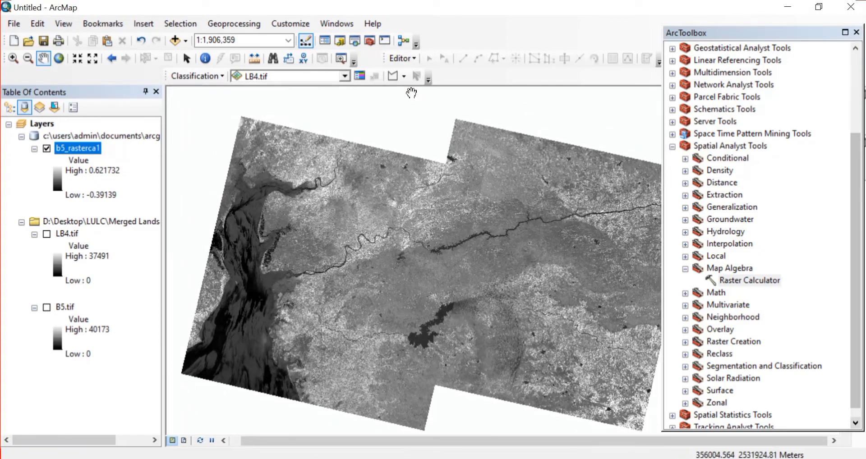
drag(416, 280, 403, 277)
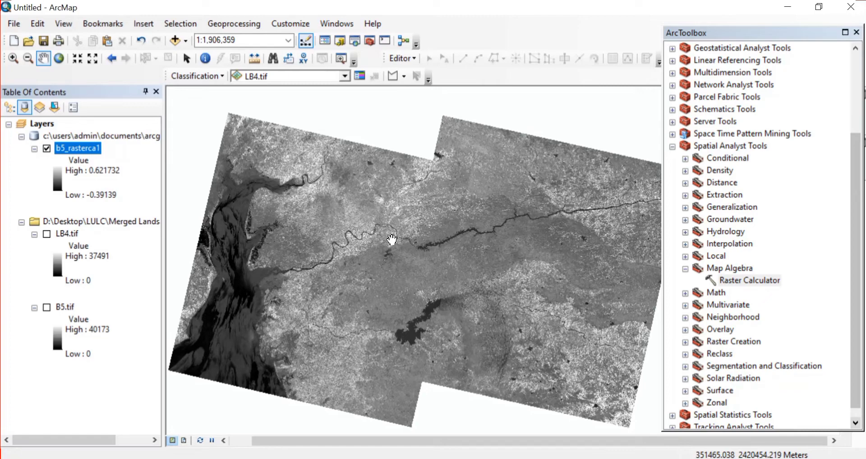
Check the b5_rasterca1 legend range from low -0.39139 to high 0.621732
click(101, 197)
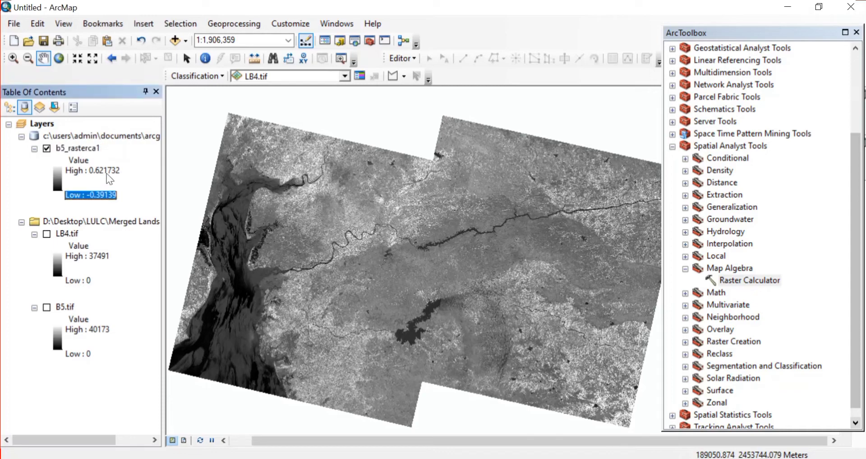
click(107, 175)
click(131, 181)
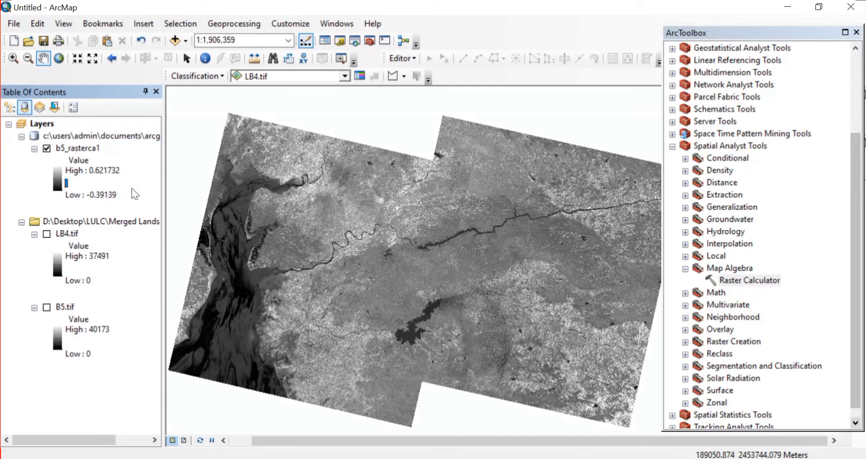
Symbolize b5_rasterca1 with the green-orange-brown colour ramp and apply it
right_click(92, 150)
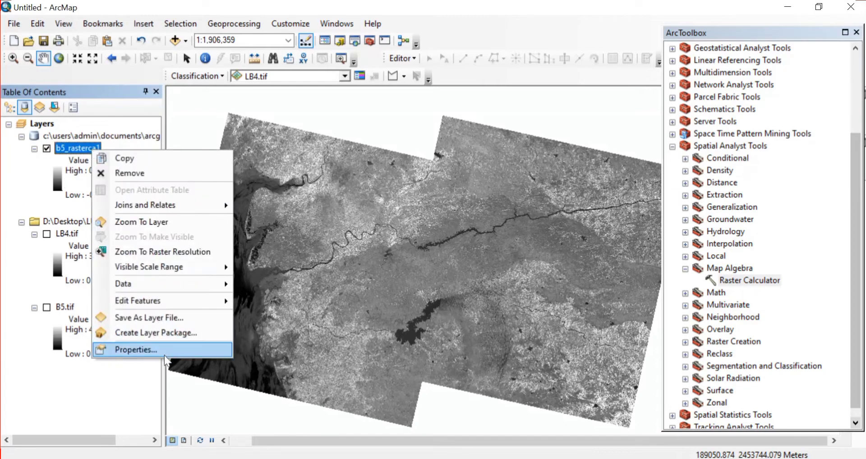
click(156, 345)
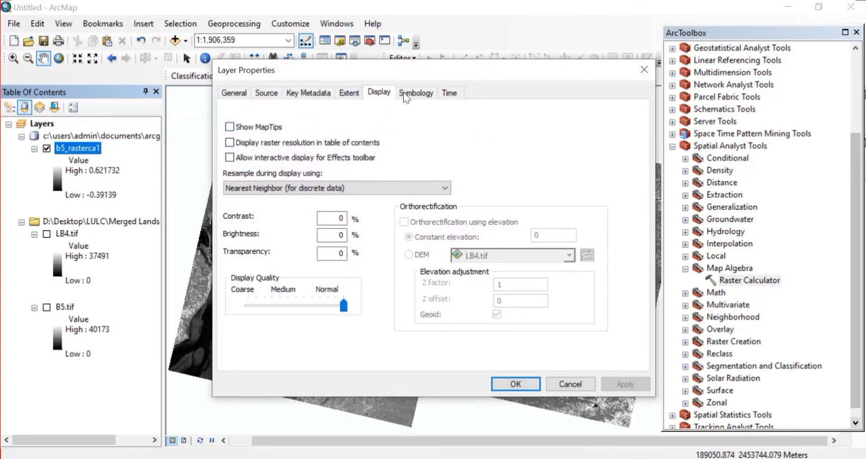
click(413, 93)
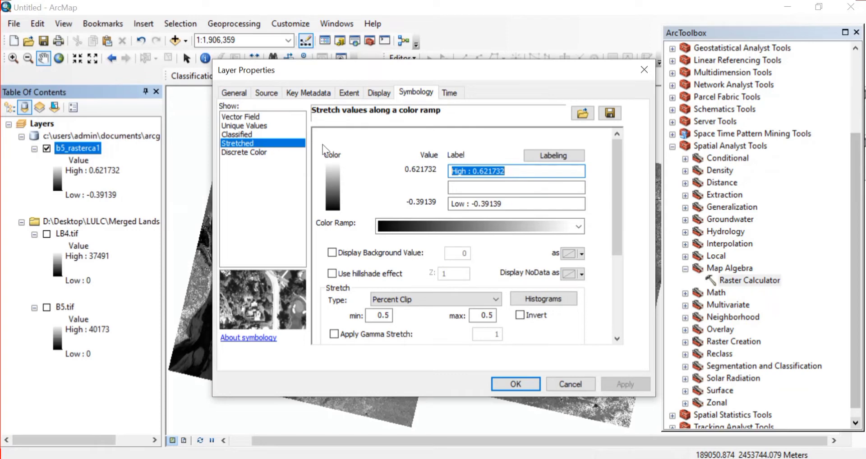
click(580, 225)
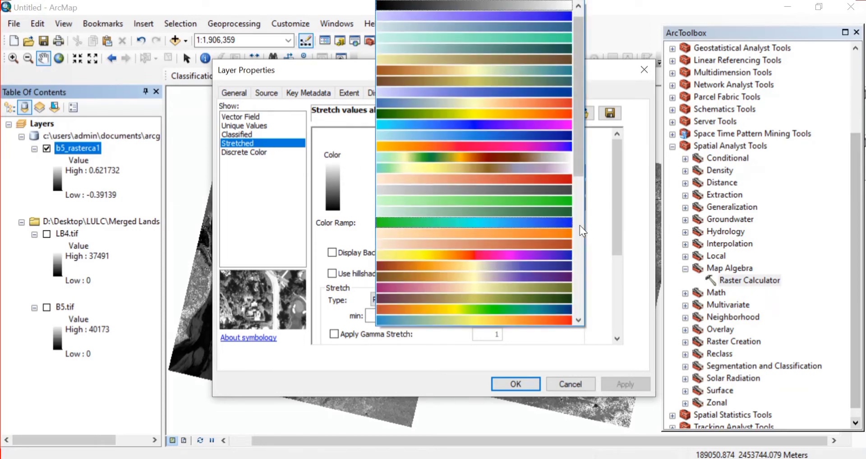
click(485, 152)
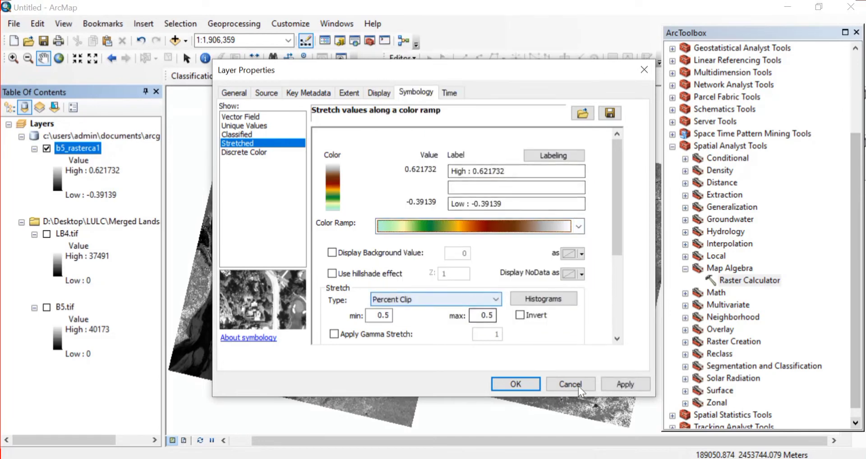
click(616, 385)
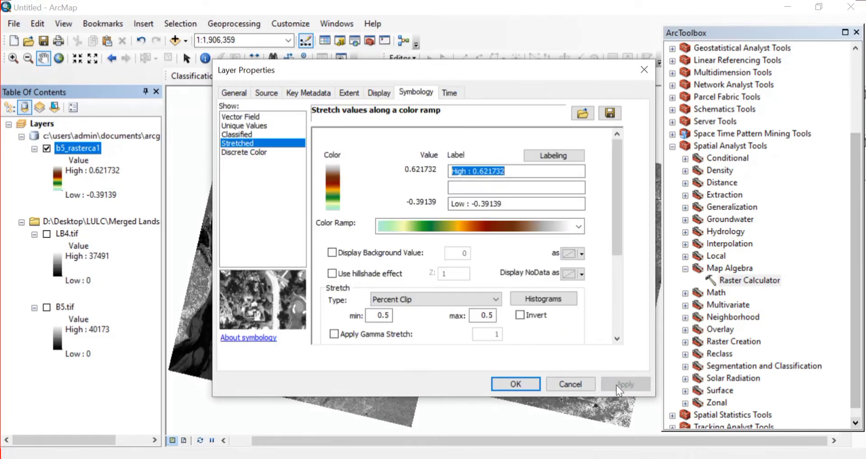
click(531, 381)
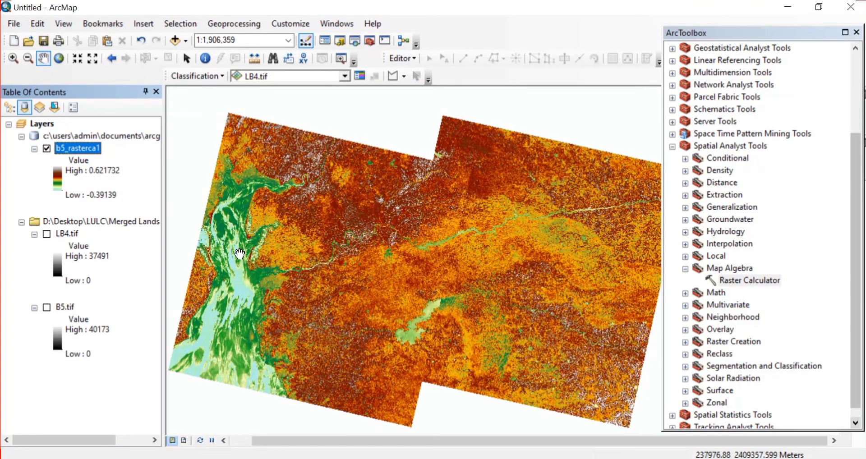
Switch b5_rasterca1 to Classified symbology with 4 Natural Breaks (Jenks) classes
right_click(76, 150)
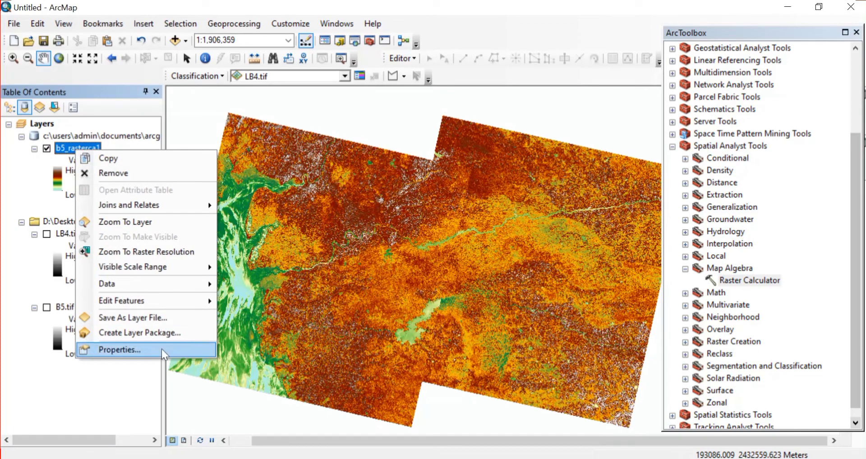
click(162, 349)
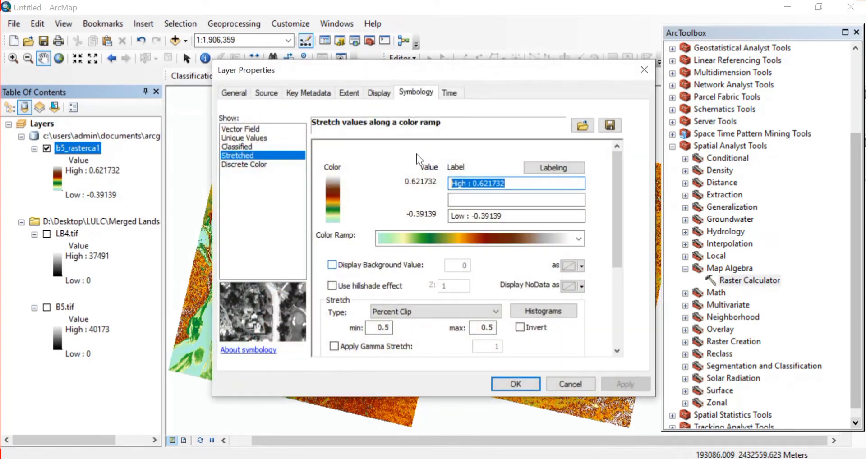
click(420, 93)
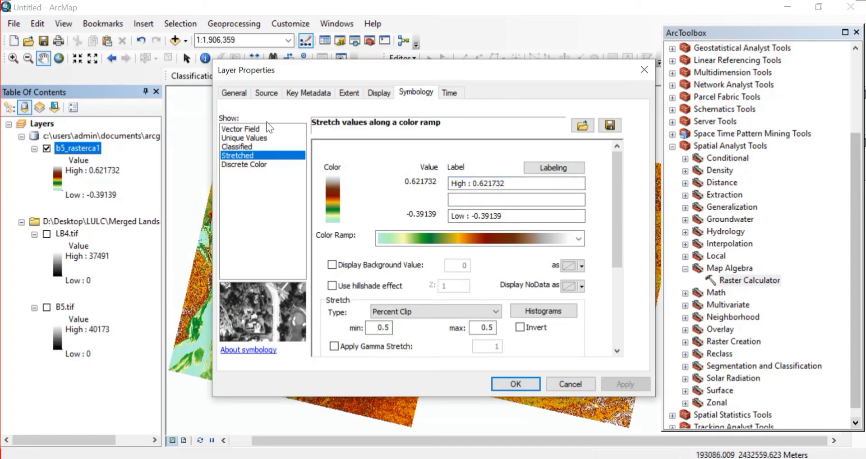
click(253, 148)
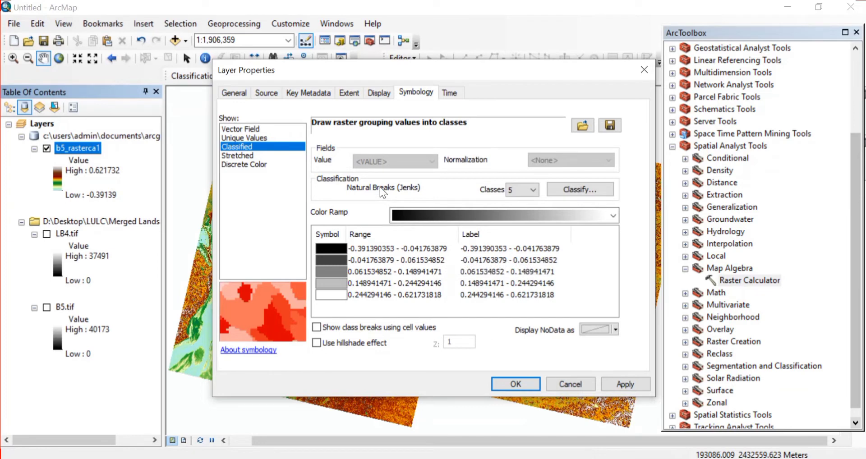
click(532, 190)
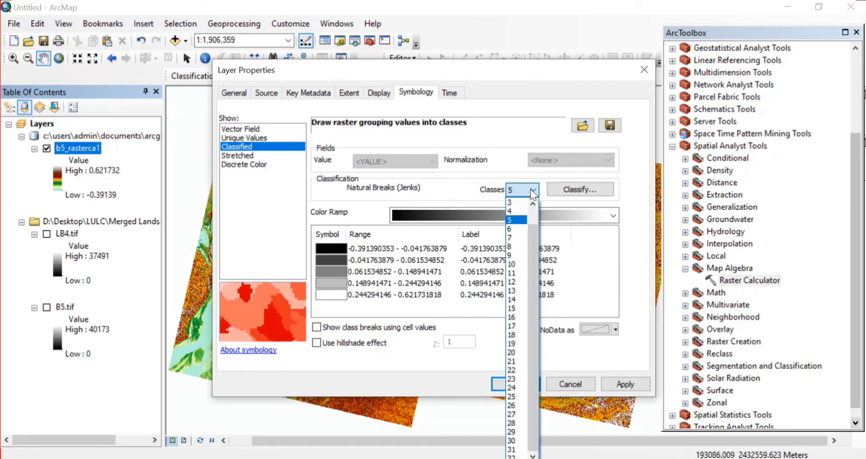
click(519, 211)
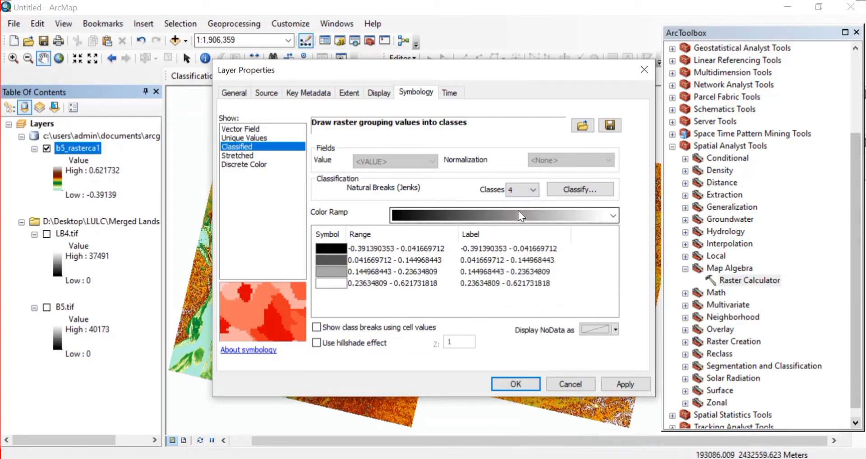
click(564, 188)
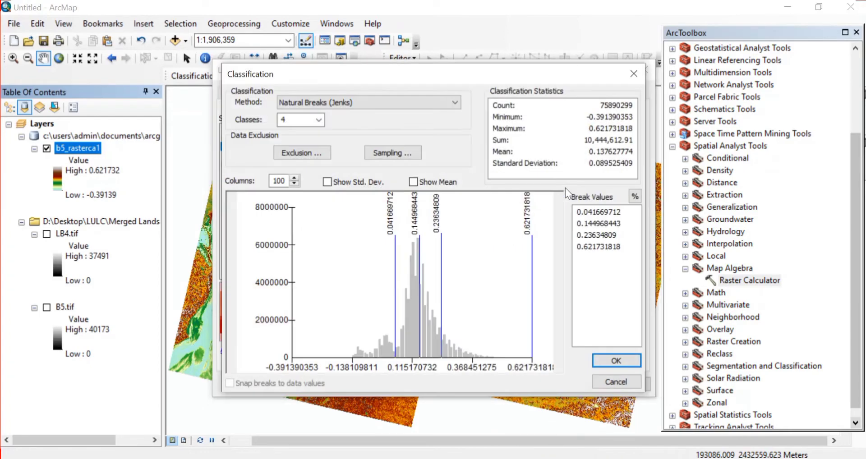
Change the first class break value to 0.05, making the classification Manual
click(586, 212)
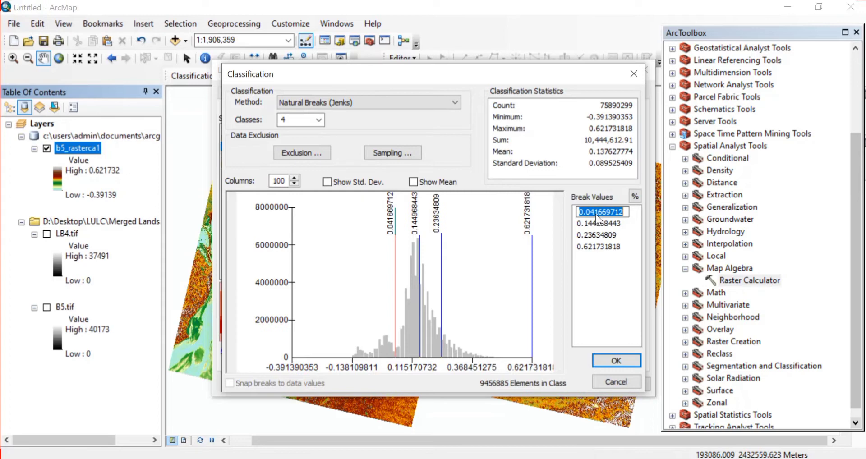
text(0.05)
click(622, 361)
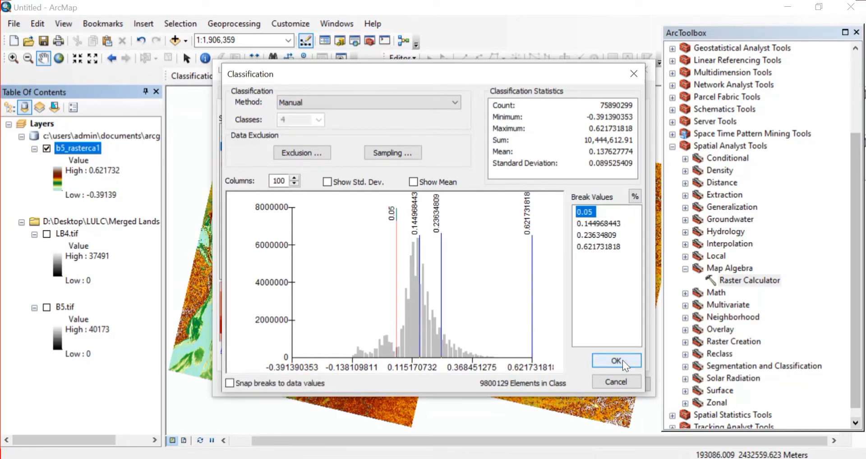
click(622, 361)
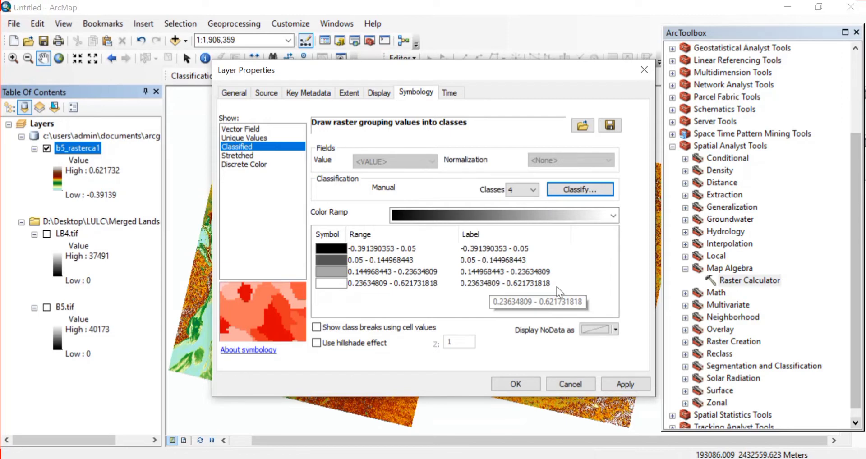
Rename the first NDVI class label to 'Water Body'
click(499, 247)
double_click(533, 253)
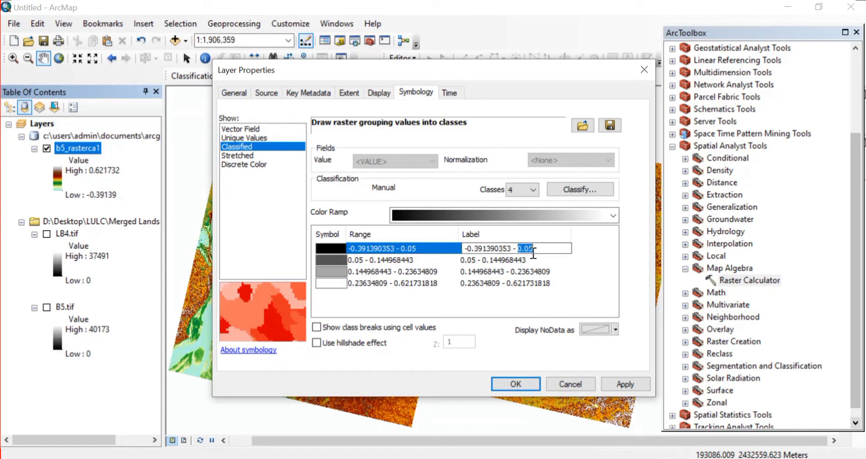
key(ctrl+a)
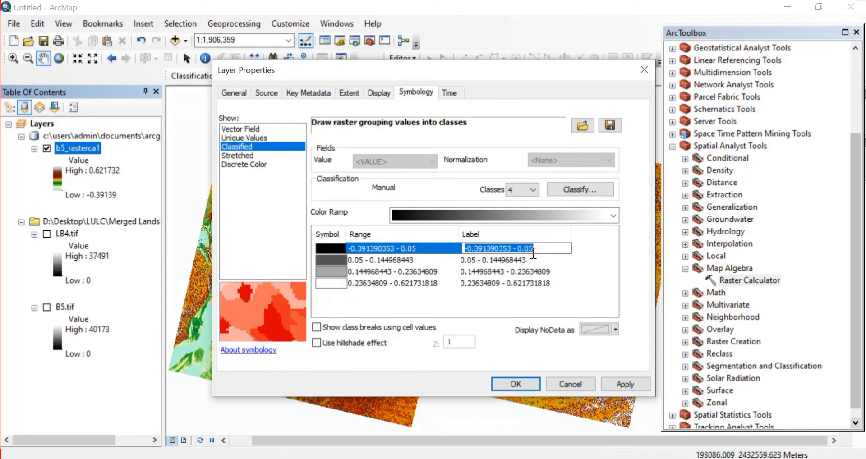
key(BackSpace)
text(Wa)
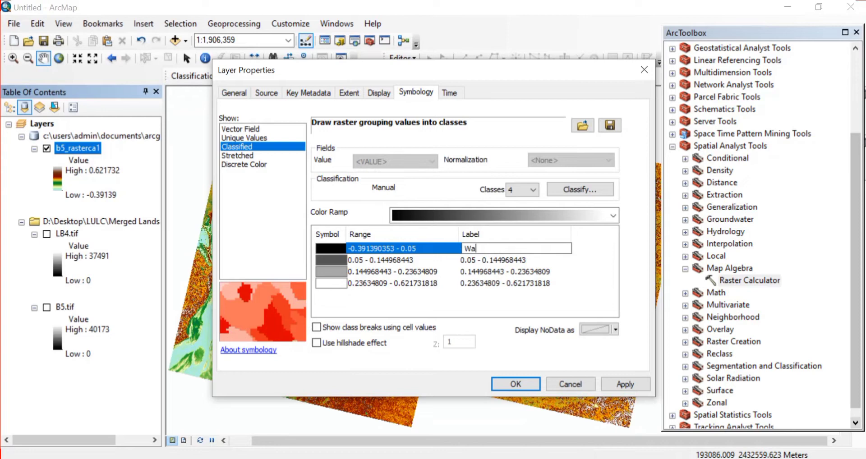
text(ter Bofy)
key(BackSpace)
key(BackSpace)
text(dy)
click(527, 260)
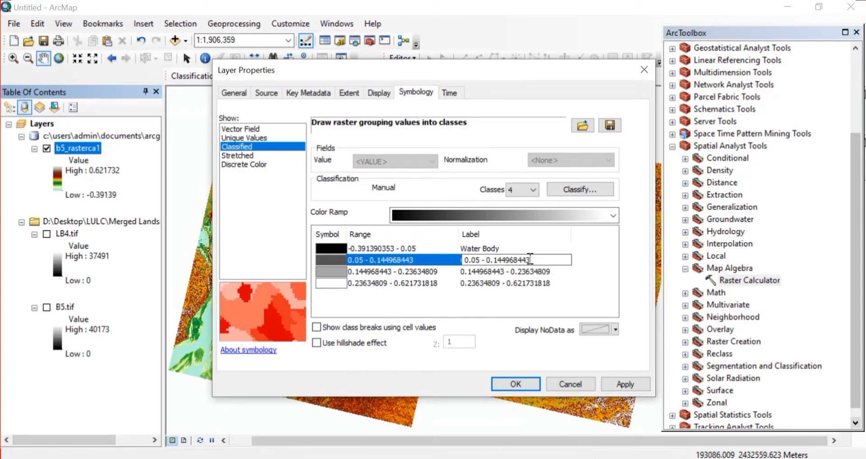
Label the remaining classes 'Land', 'Shrubs' and 'Healthy Vegetation'
key(shift+Home)
key(BackSpace)
text(Land)
click(504, 272)
key(BackSpace)
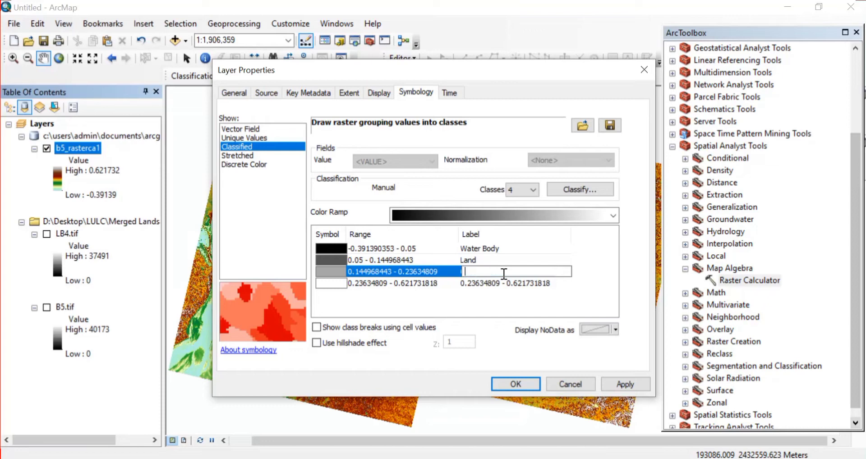
text(Shrubs)
click(512, 284)
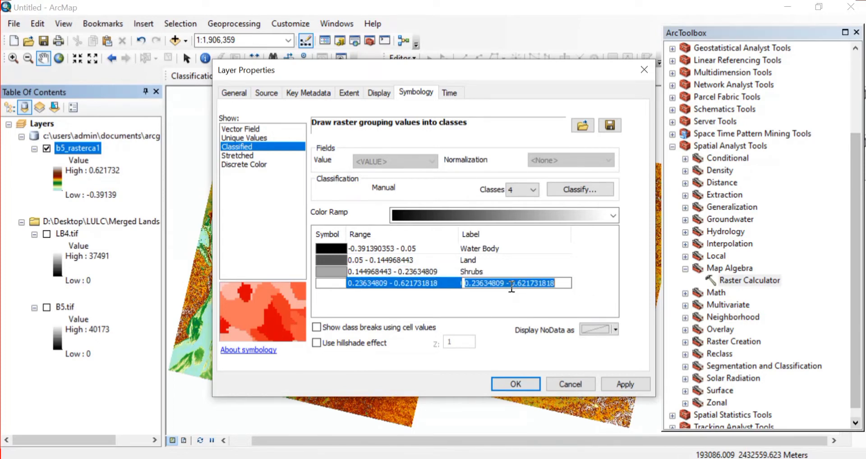
text(Healt)
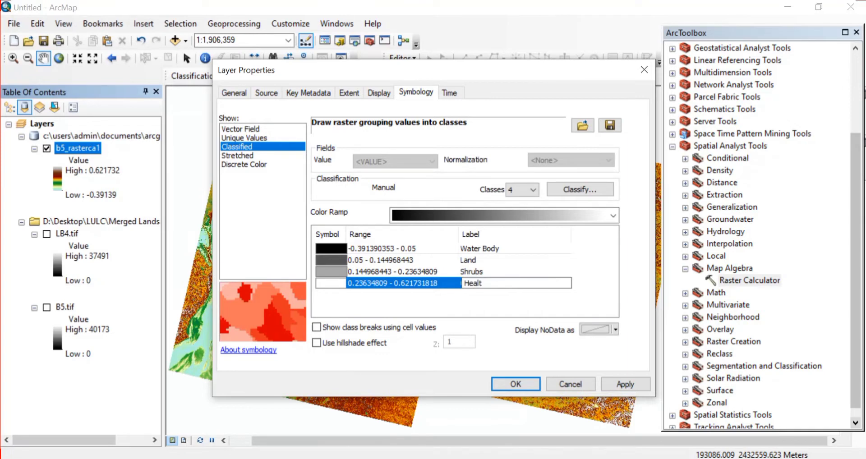
text(hy Vegetation)
Colour the Water Body class dark navy and the Land class yellow
click(513, 382)
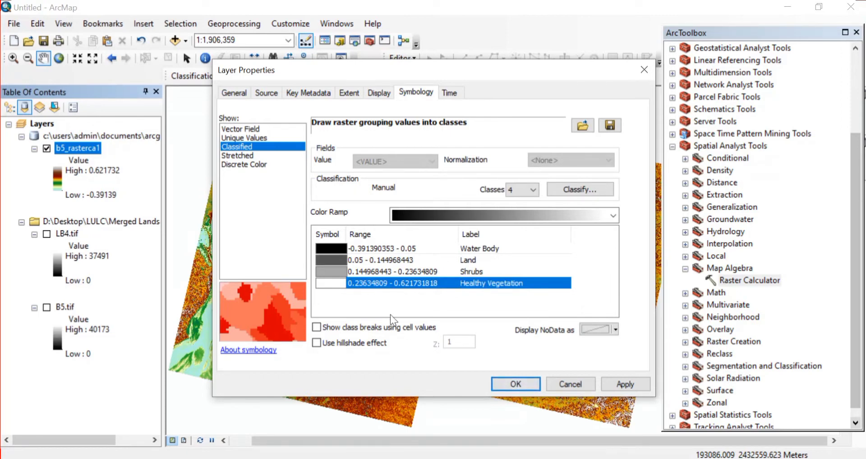
click(326, 247)
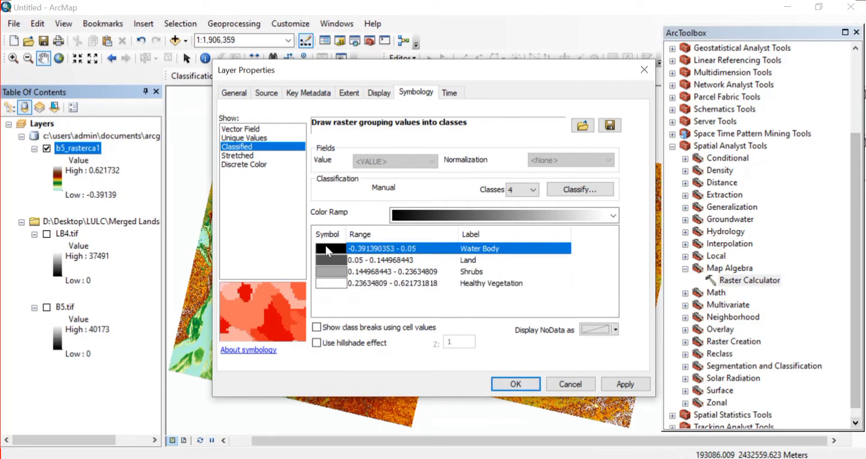
click(334, 249)
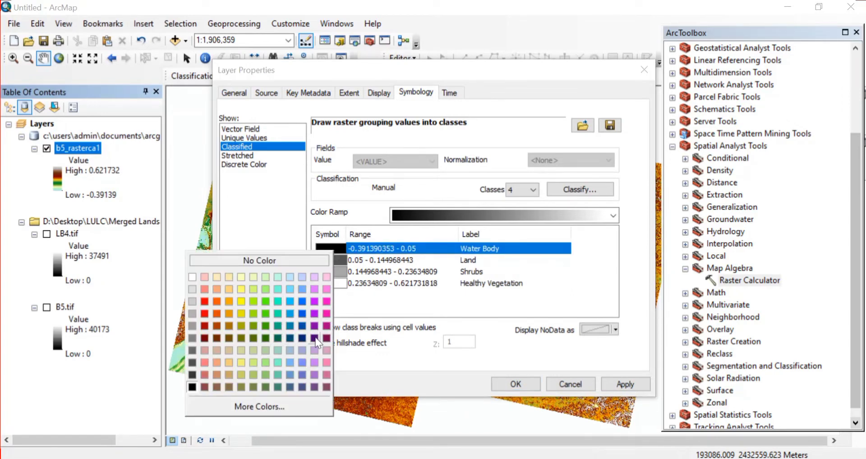
click(301, 341)
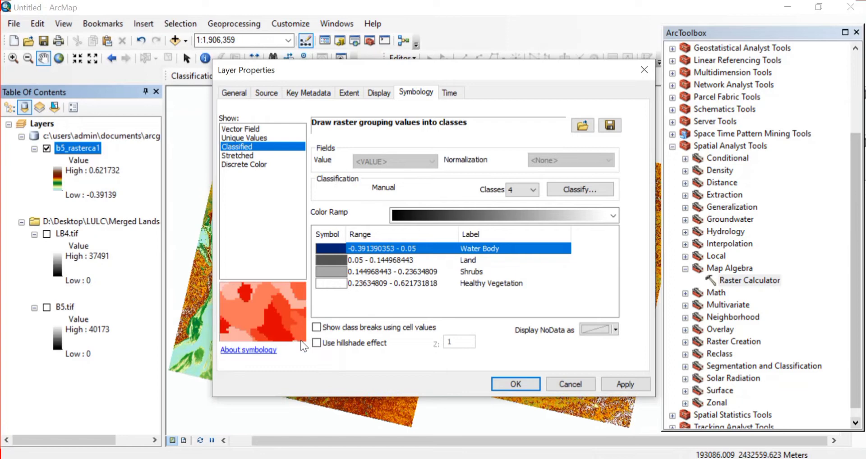
click(333, 259)
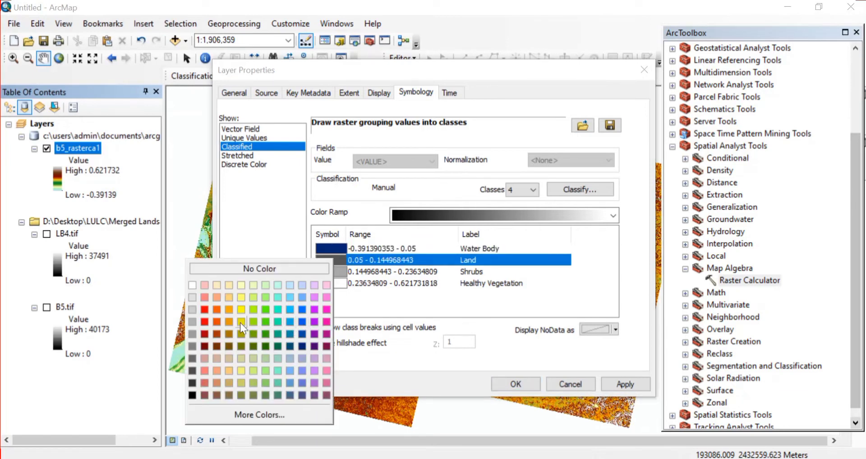
click(241, 322)
Colour the Shrubs class bright green and Healthy Vegetation dark green
click(335, 269)
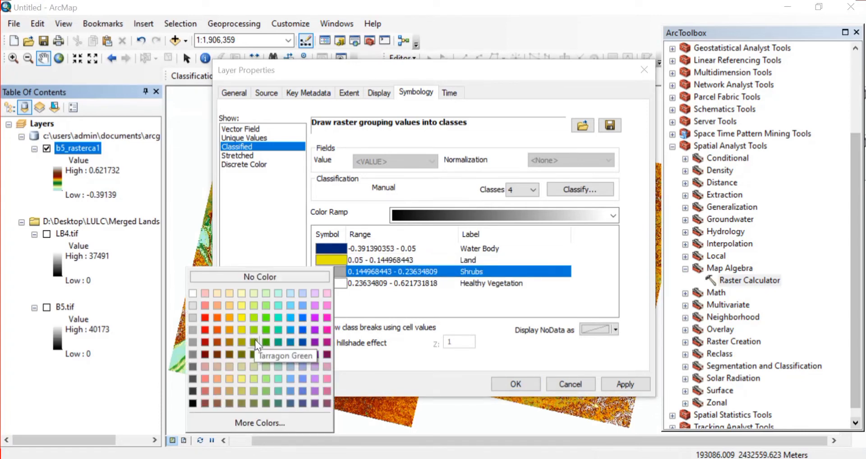
click(266, 330)
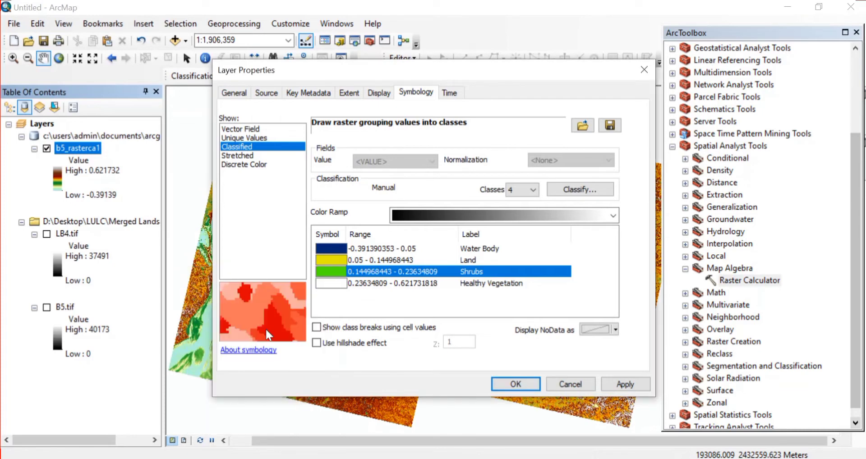
click(338, 285)
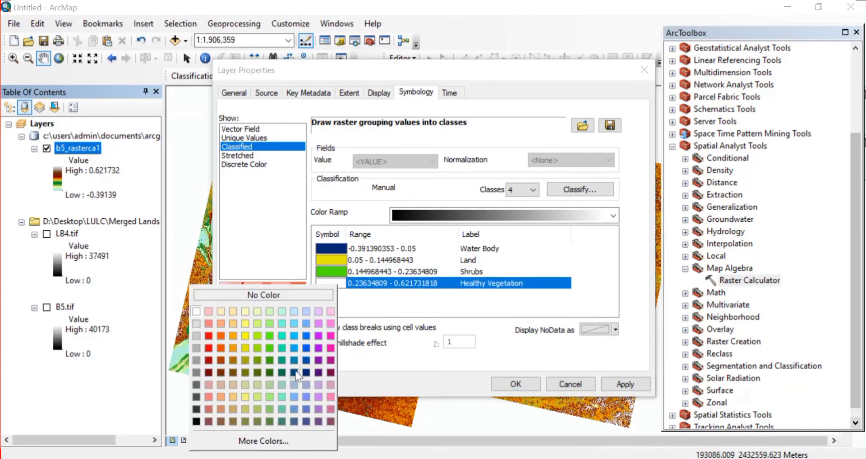
click(283, 373)
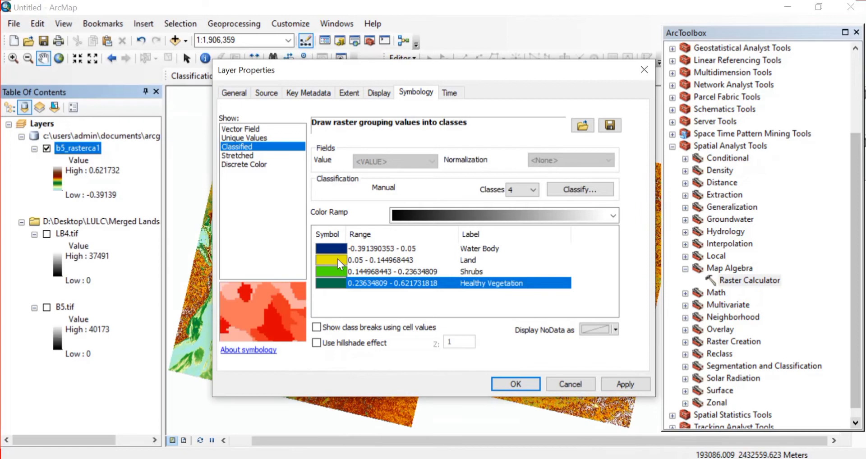
Confirm the class colours, then add the SURAT.shp boundary layer over the NDVI map
click(515, 384)
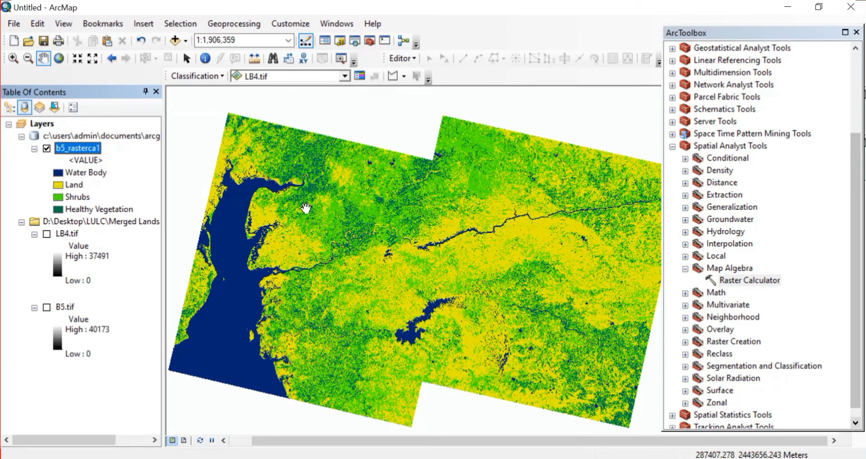
mouse_move(388, 321)
mouse_down()
mouse_move(349, 291)
mouse_move(381, 309)
mouse_up()
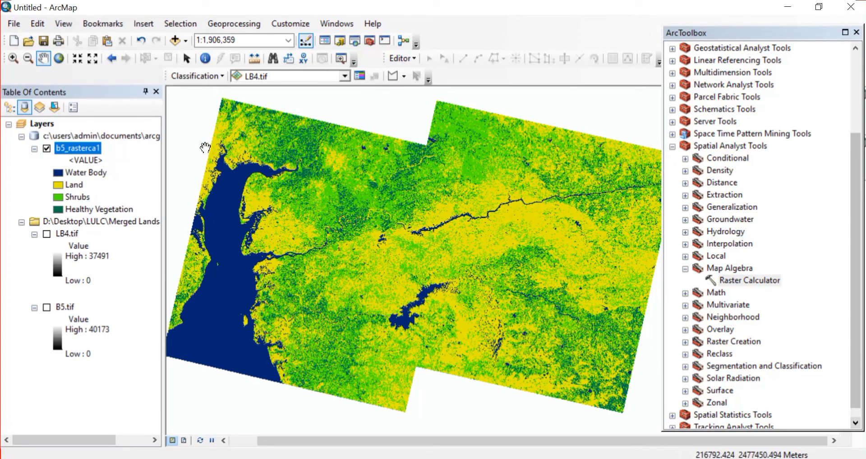
click(174, 42)
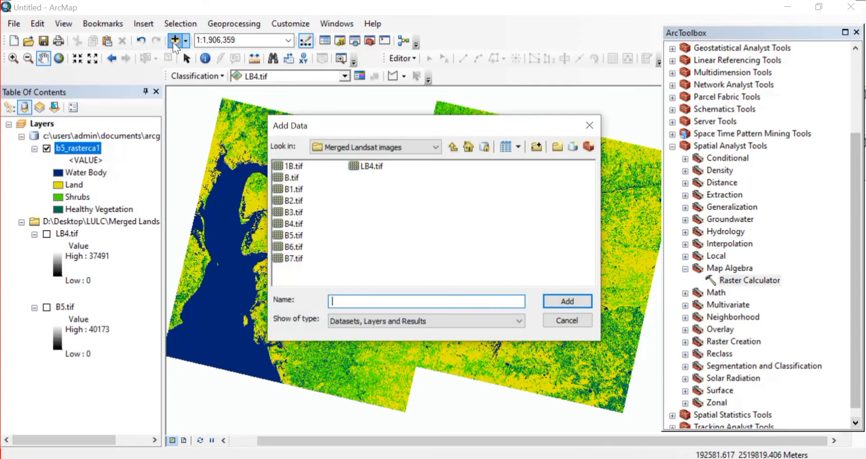
click(453, 147)
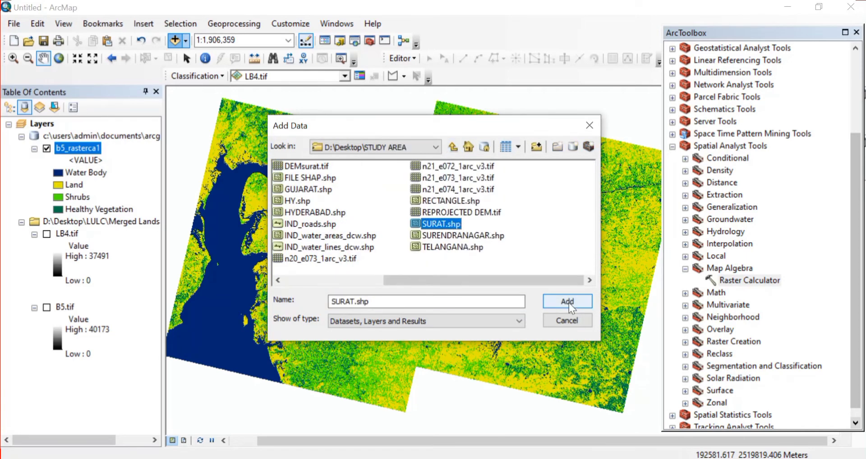
click(568, 302)
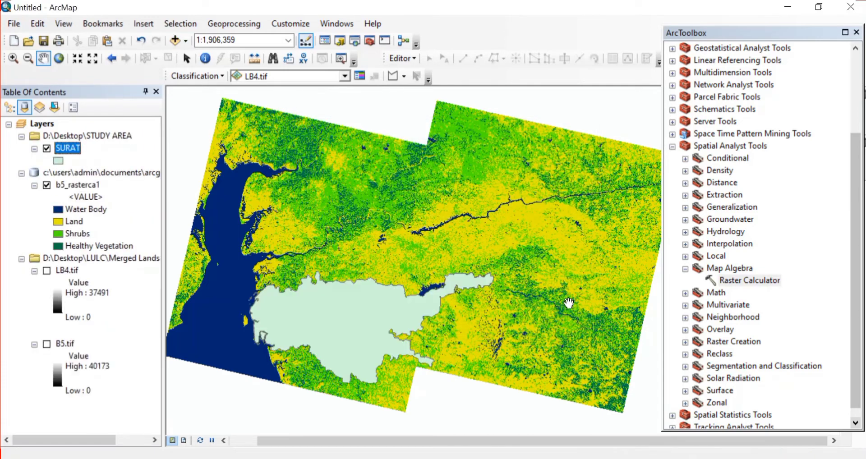
Change the SURAT symbol to a Hollow fill with a black outline of width 1
click(58, 161)
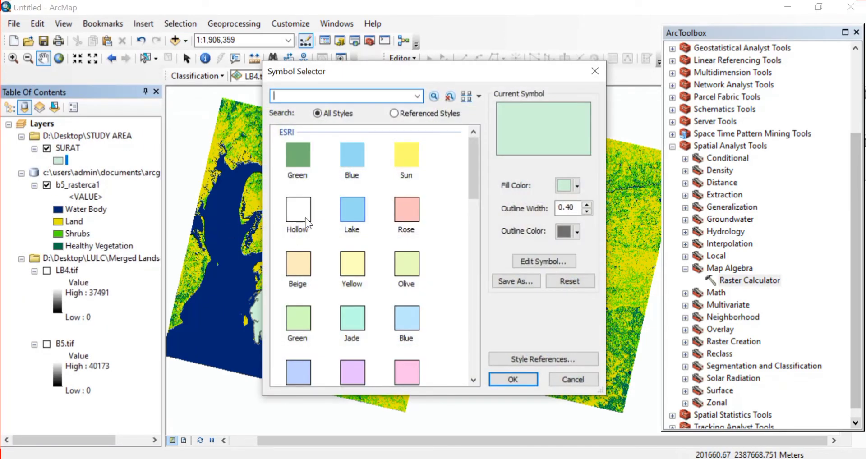
click(305, 221)
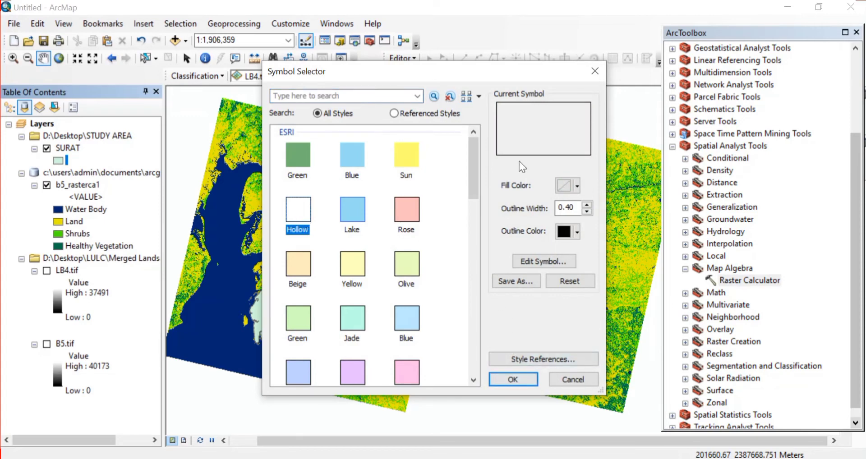
click(588, 204)
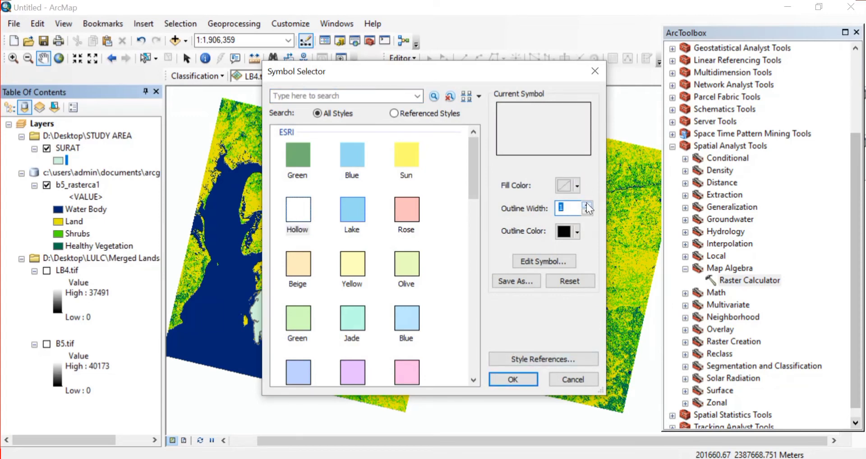
click(514, 380)
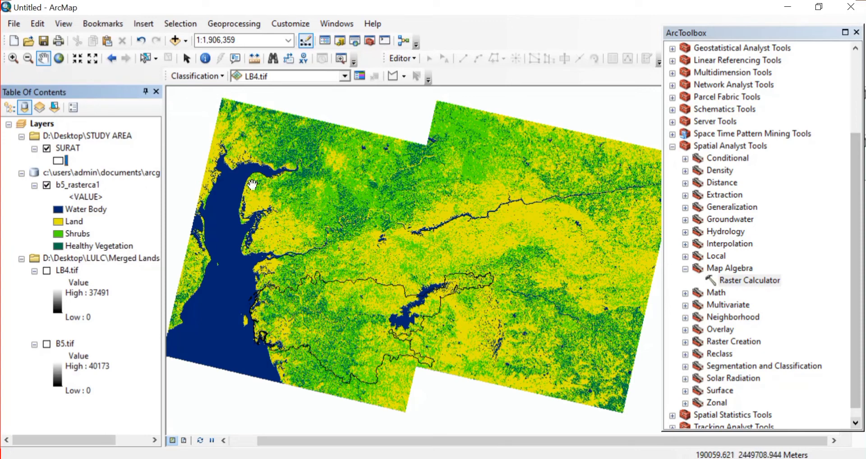
Run Extract by Mask on b5_rasterca1 with SURAT as the mask, producing Extract_b5_r1
scroll(790, 256, down, 1)
scroll(789, 255, up, 2)
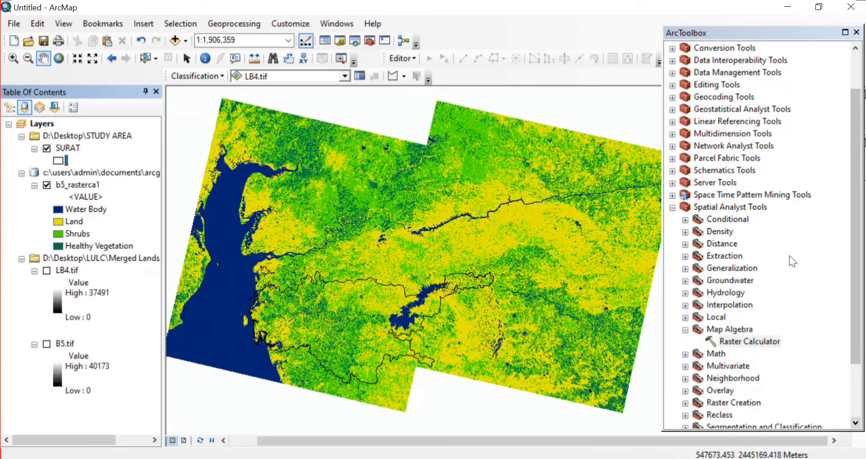
click(686, 256)
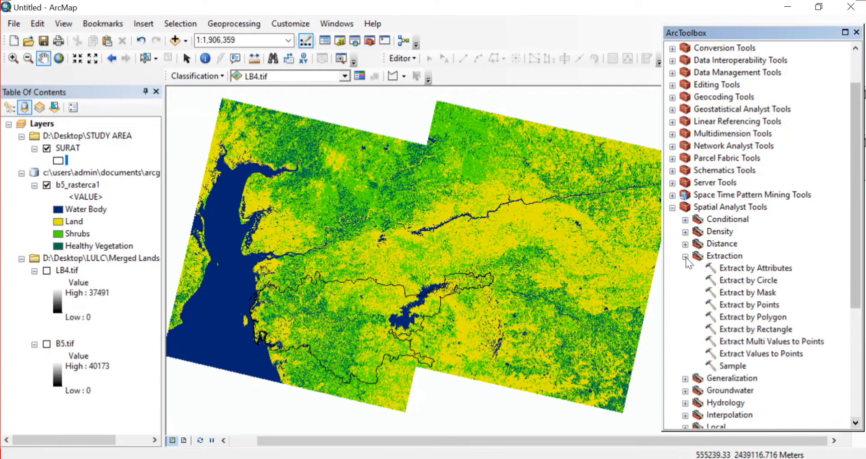
double_click(764, 294)
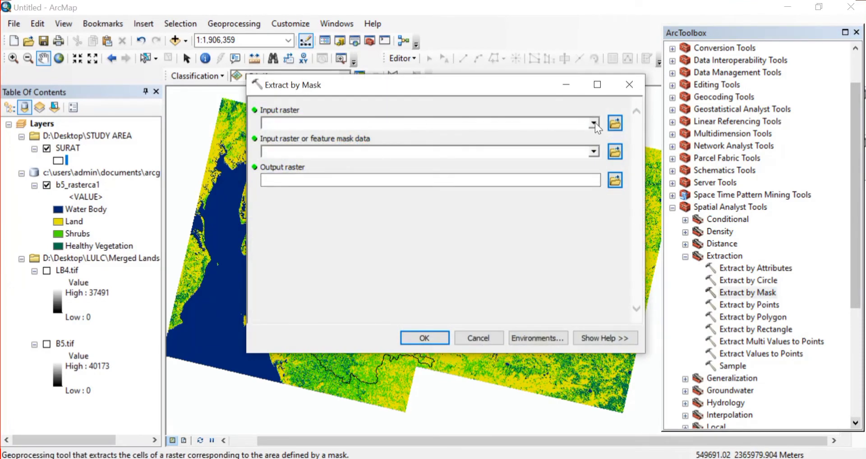
click(594, 123)
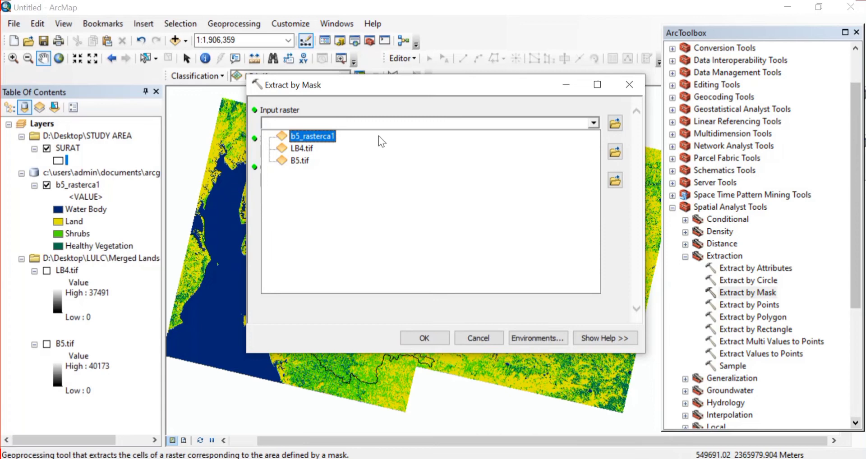
click(322, 135)
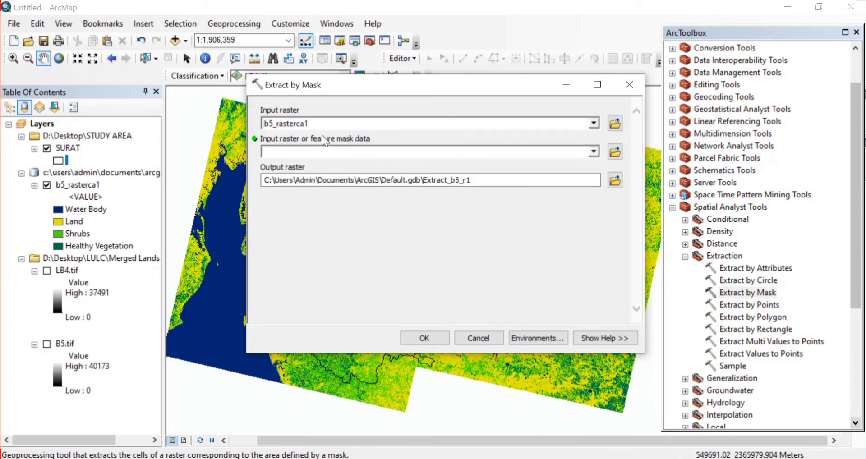
click(594, 152)
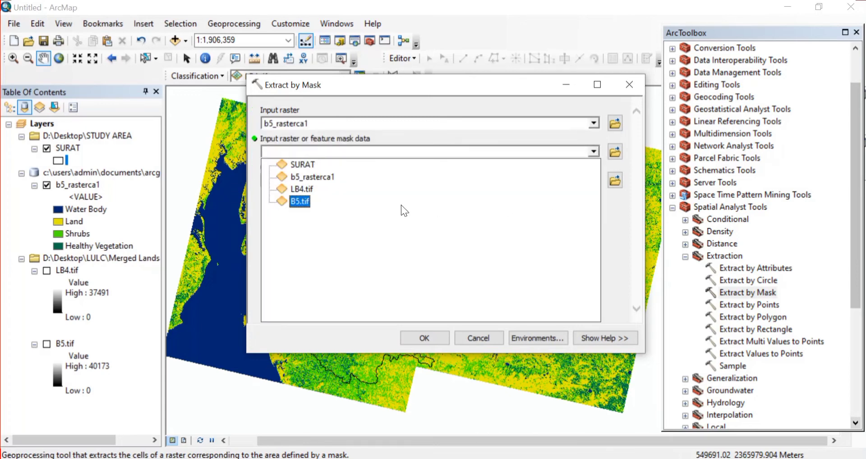
click(304, 166)
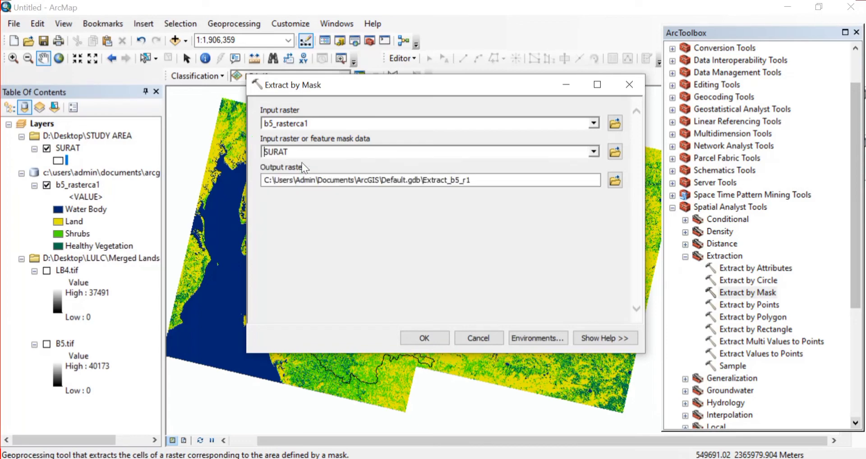
click(424, 338)
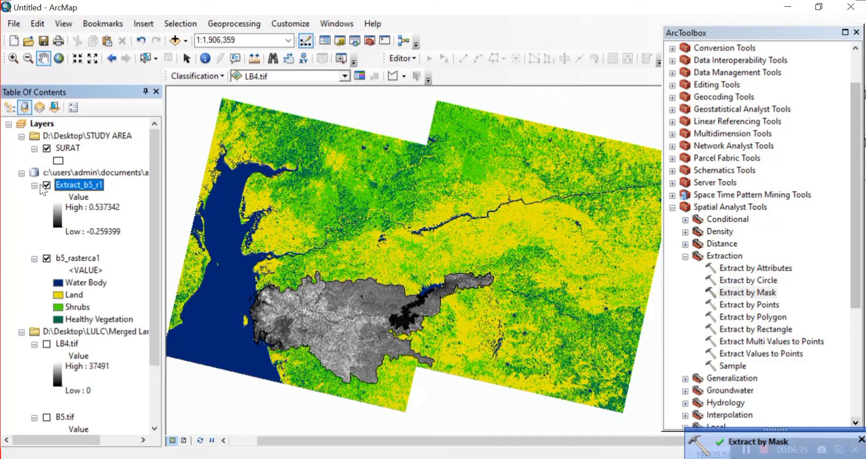
Turn off the unclipped b5_rasterca1 layer in the Table of Contents
click(47, 258)
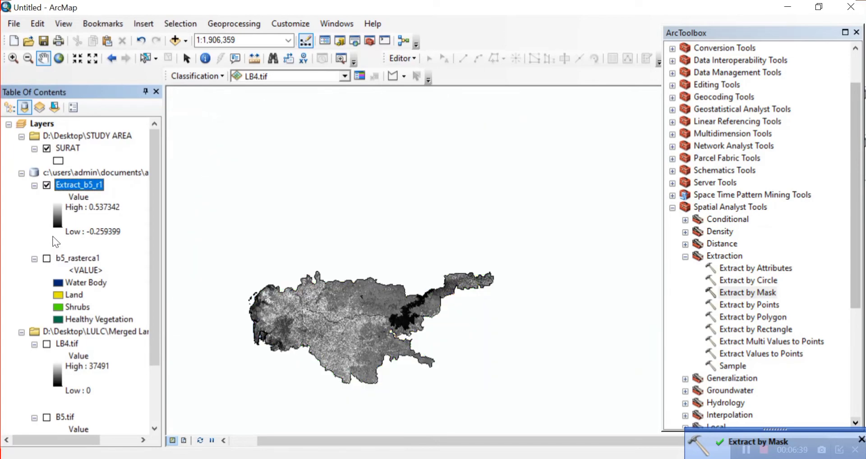
Hide SURAT and set Extract_b5_r1 symbology to Classified with 4 classes
click(47, 148)
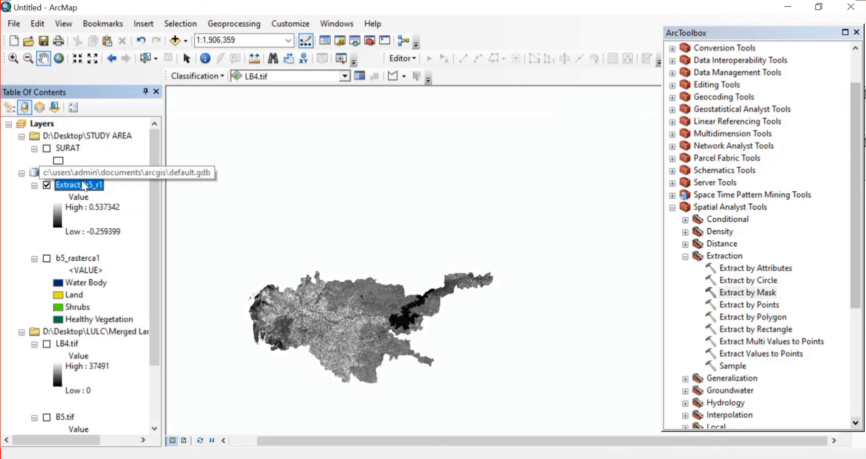
right_click(87, 193)
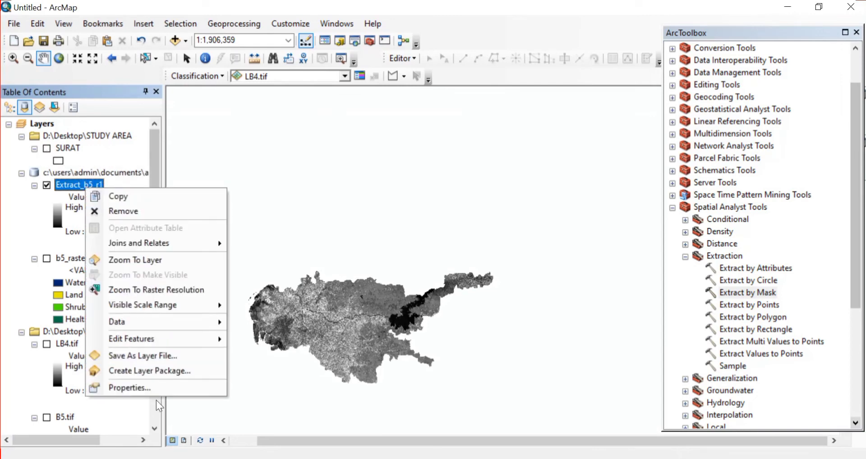
click(148, 389)
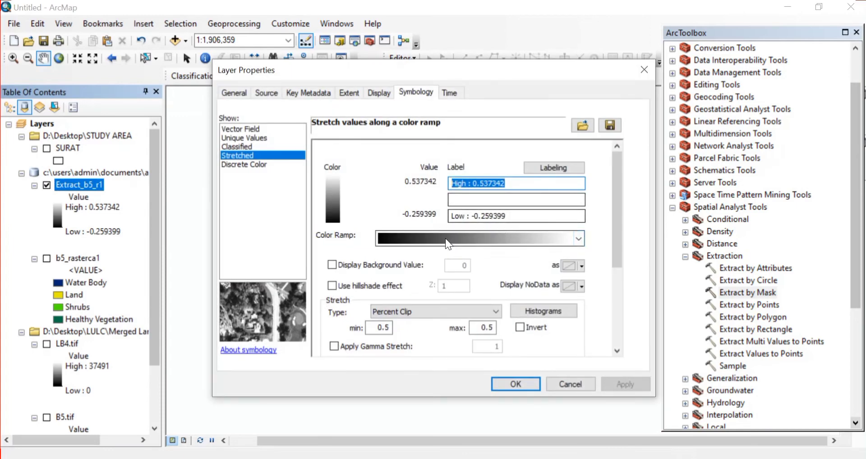
click(253, 143)
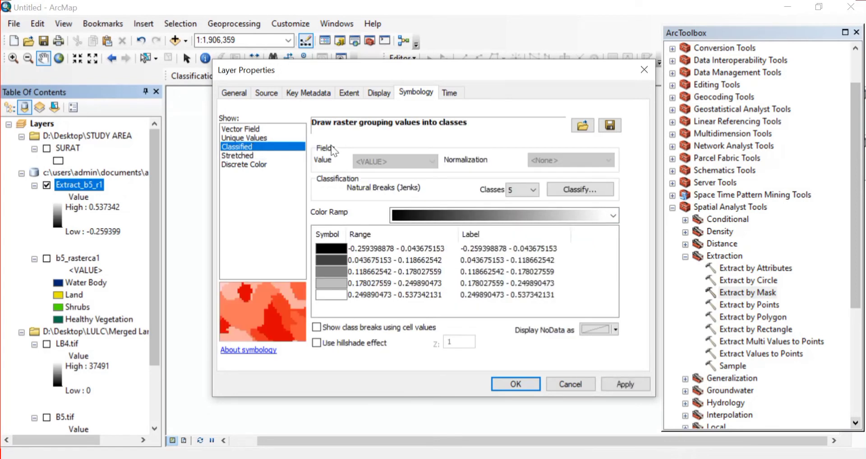
click(534, 190)
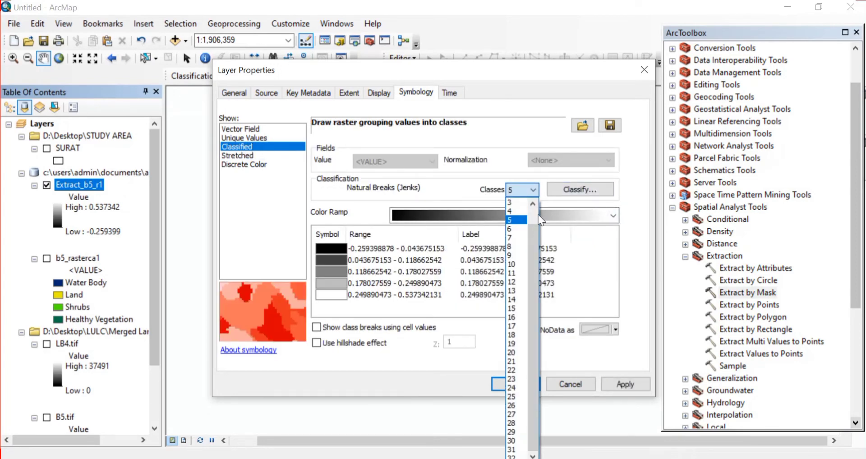
click(509, 211)
Accept the natural-breaks classification, label the first class 'Water Body', and apply the colours
click(593, 193)
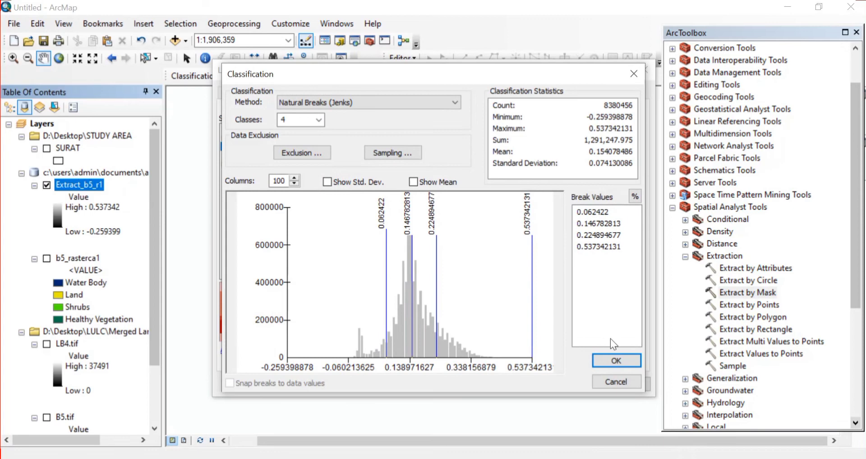
click(611, 359)
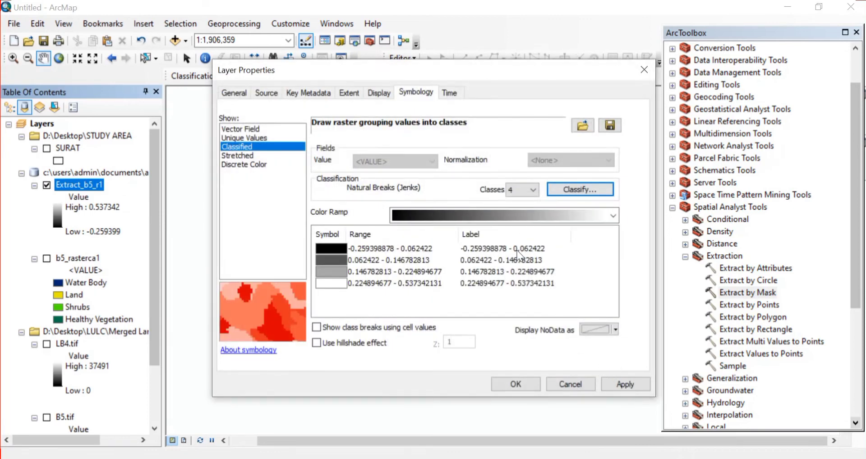
double_click(516, 249)
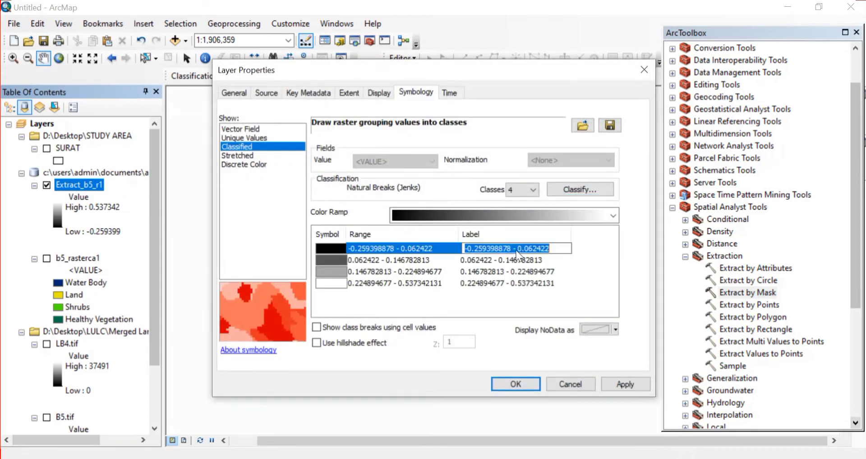
text(Water B)
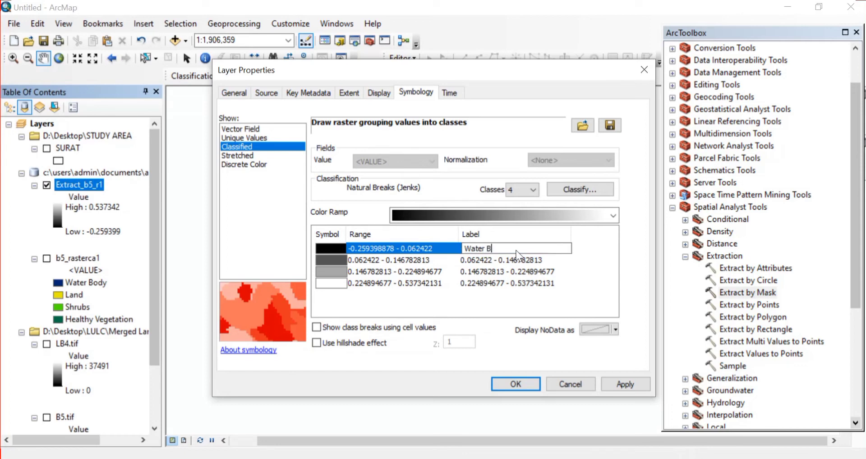
text(ody)
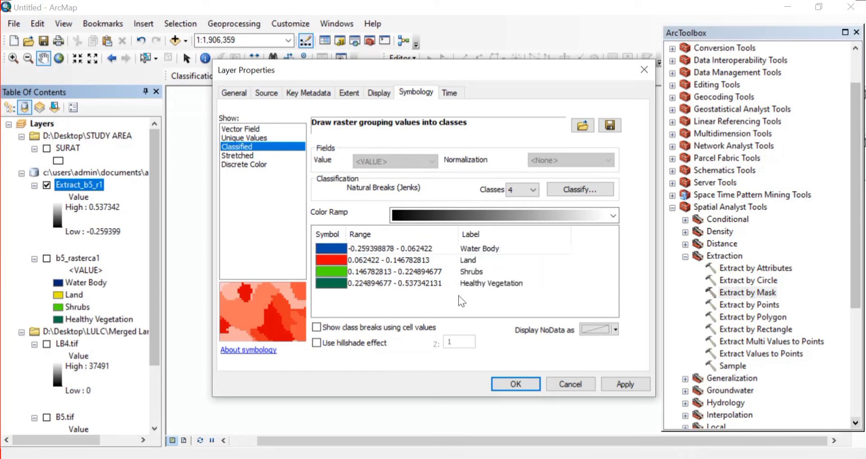
click(514, 385)
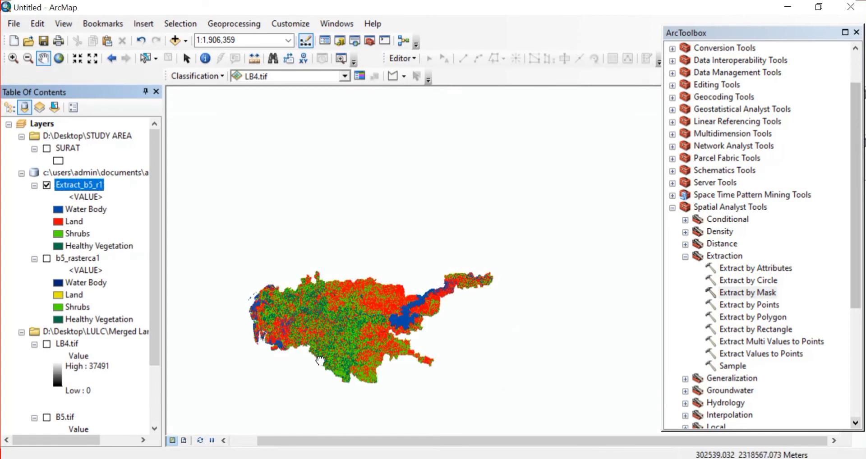
Rename the Extract_b5_r1 layer to NDVI
drag(320, 361, 377, 275)
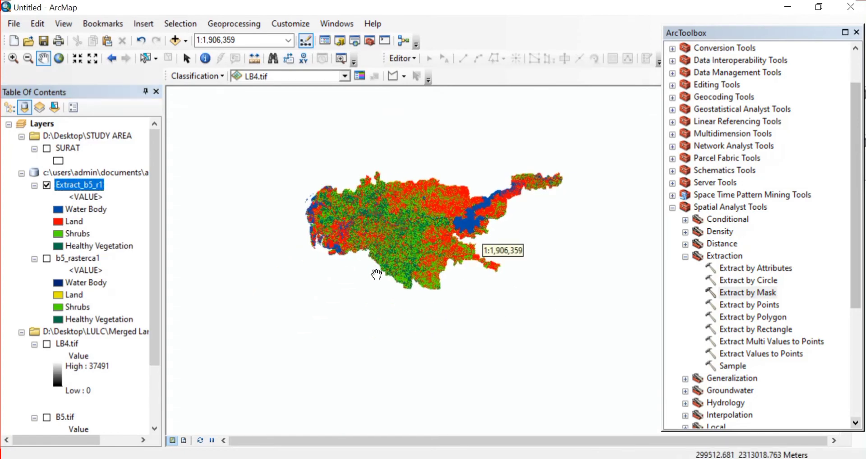
scroll(377, 275, up, 2)
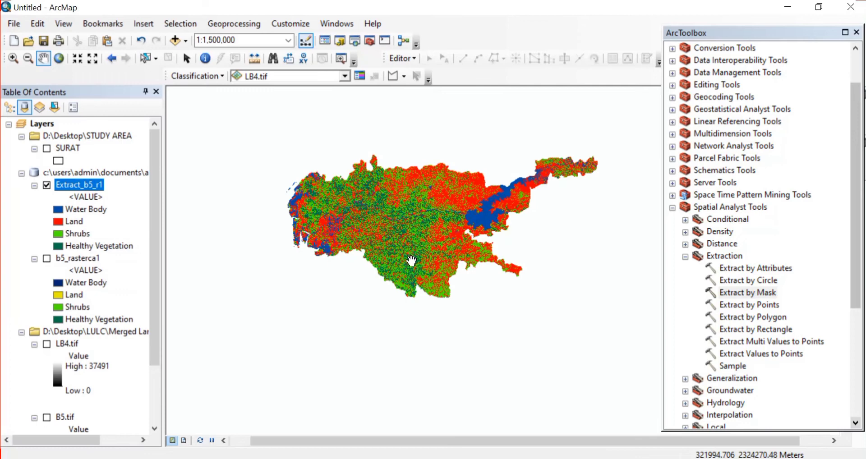
drag(412, 261, 405, 298)
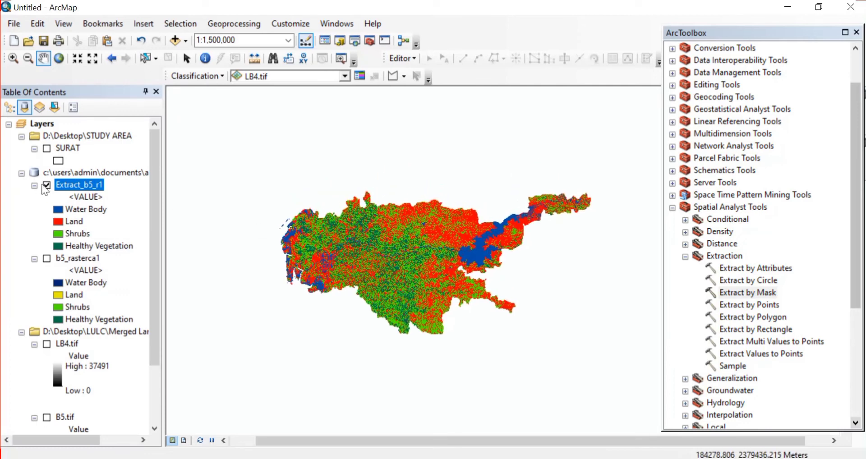
click(79, 186)
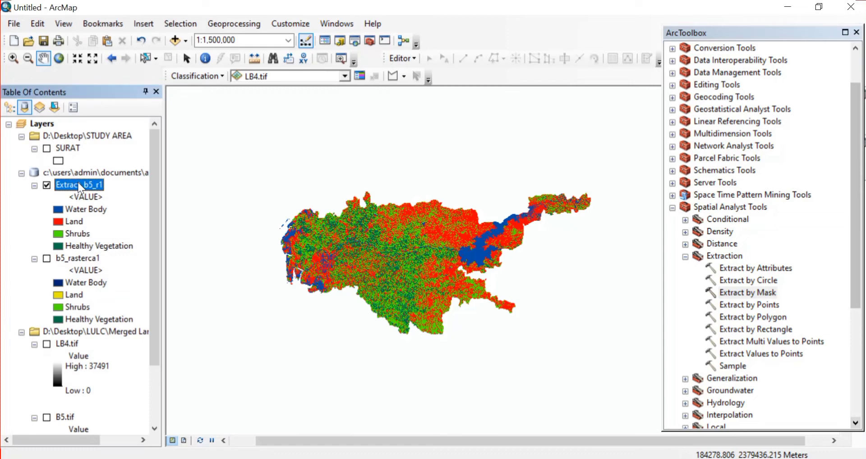
click(79, 185)
text(NDVI)
key(Return)
Rename the <VALUE> legend heading to NDVI
click(93, 200)
click(93, 199)
text(NDVI)
key(Return)
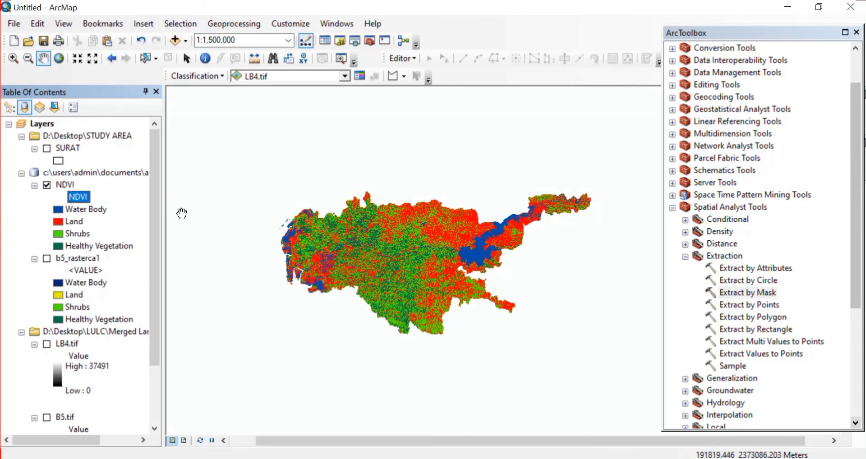
Switch to Layout View with the ISO A2 landscape template and close ArcToolbox
click(183, 442)
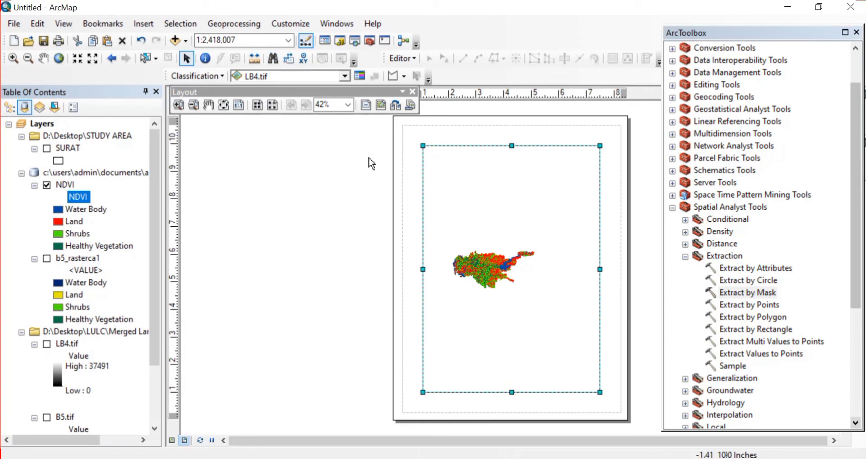
click(381, 105)
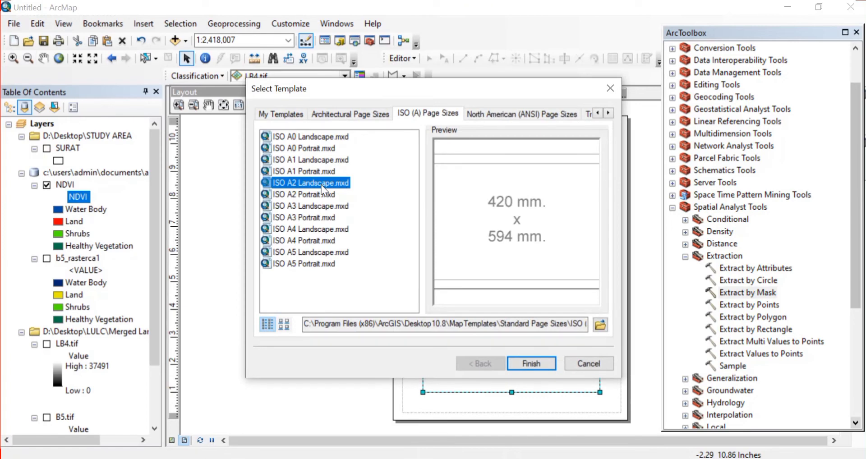
click(532, 363)
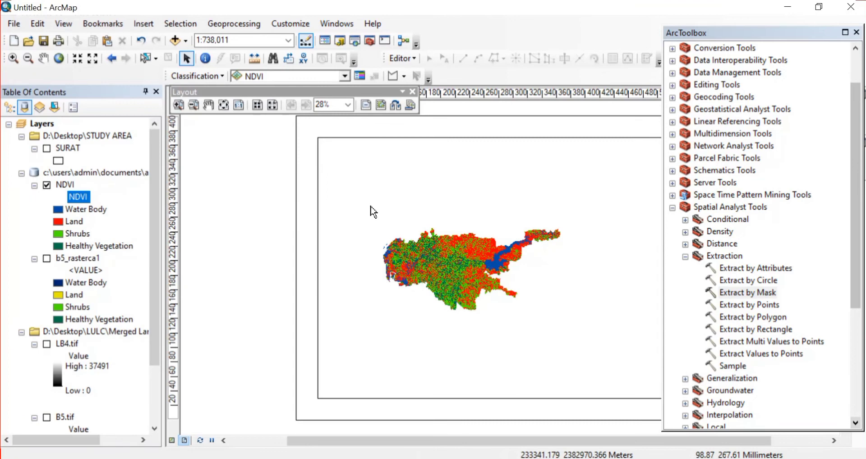
click(856, 32)
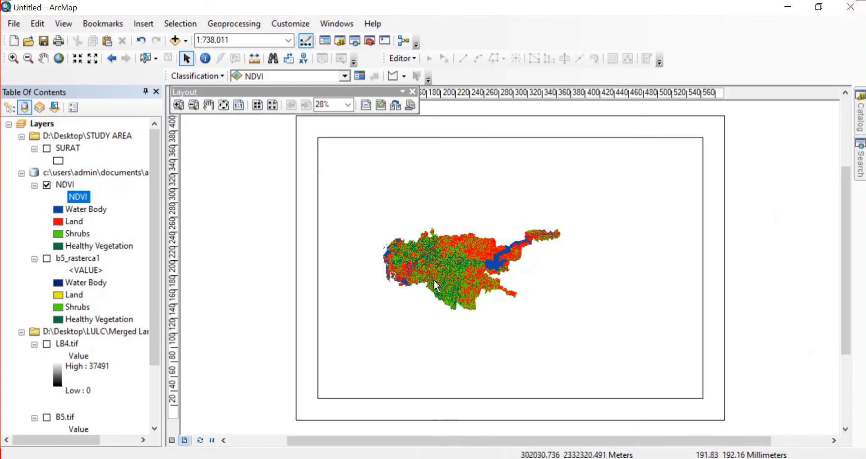
Zoom the page view in and out around the study area
click(179, 104)
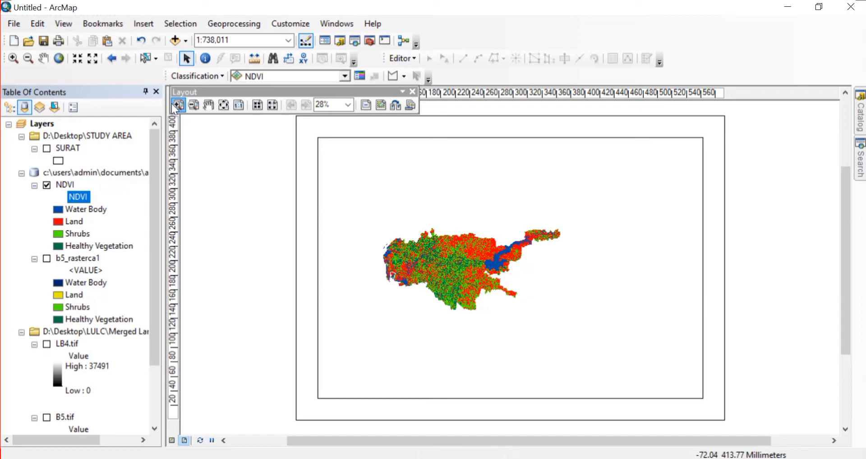
click(440, 263)
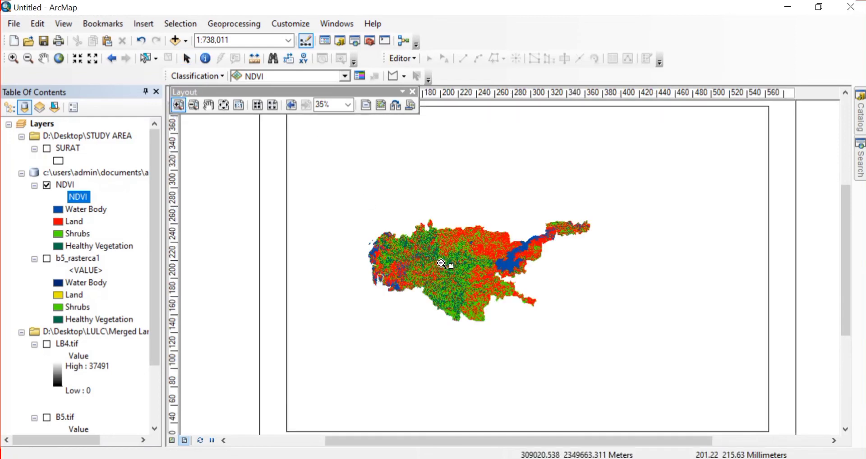
drag(441, 264, 467, 265)
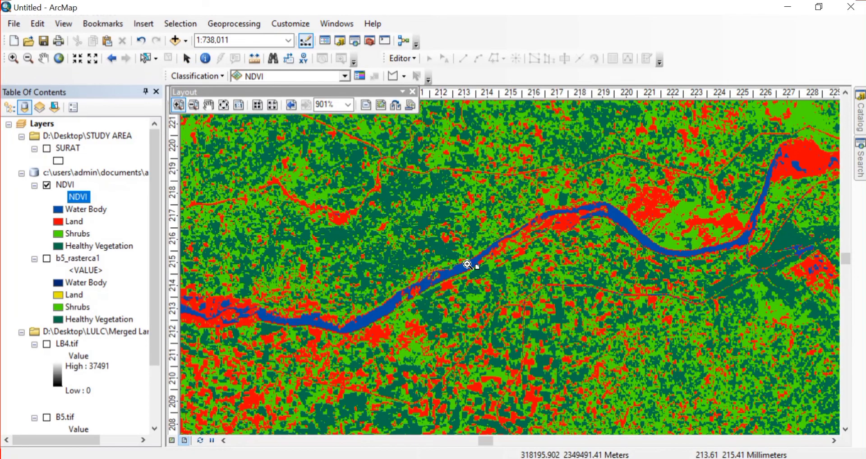
click(193, 105)
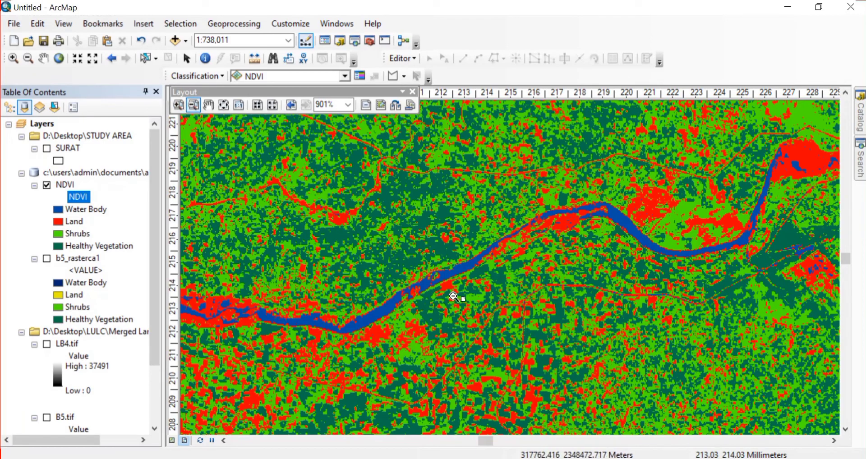
drag(453, 296, 396, 316)
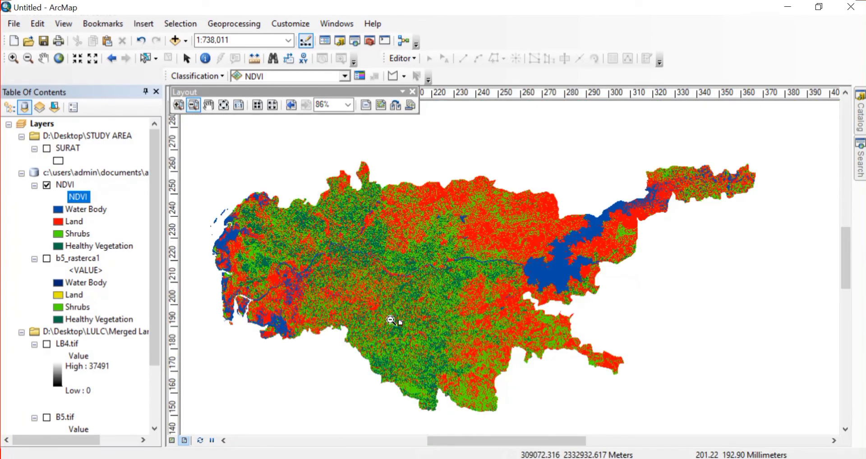
scroll(391, 321, down, 1)
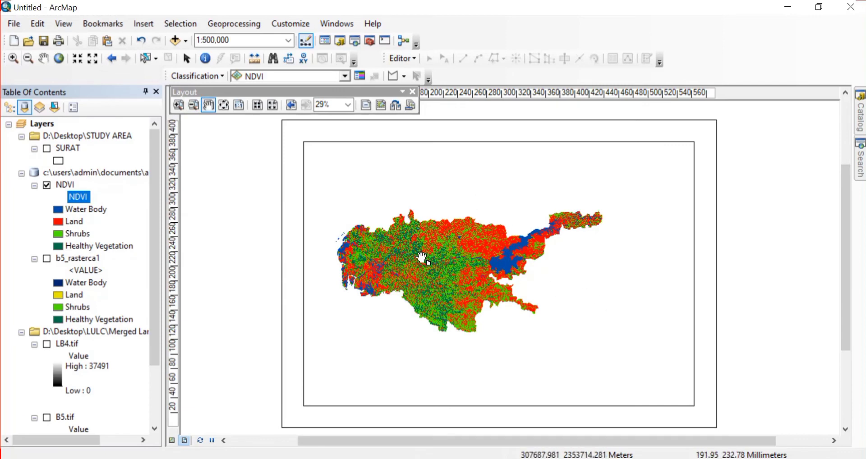
Enlarge the map in its data frame to 1:400,000 and recentre it on the page
click(13, 59)
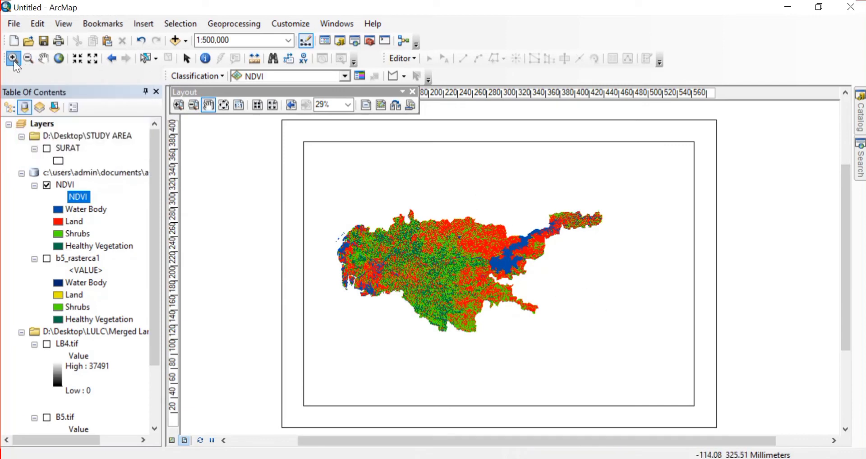
click(456, 277)
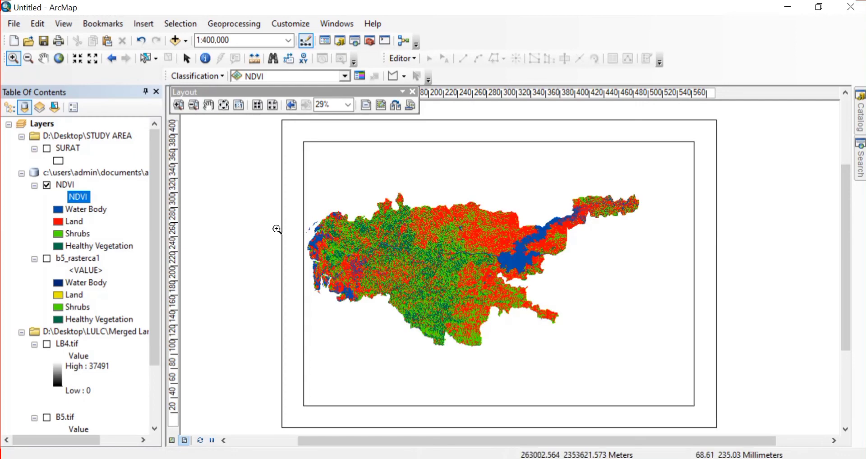
click(44, 58)
drag(435, 258, 469, 269)
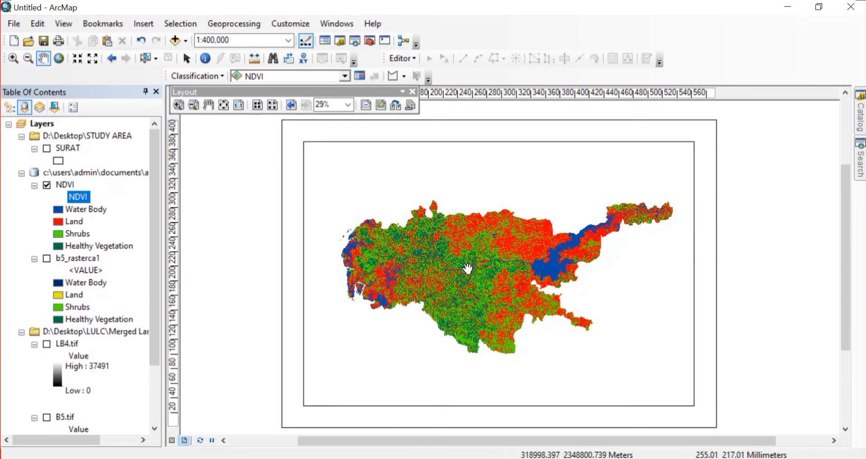
click(209, 105)
mouse_move(382, 182)
mouse_down()
mouse_move(435, 180)
mouse_move(381, 170)
mouse_move(390, 176)
mouse_up()
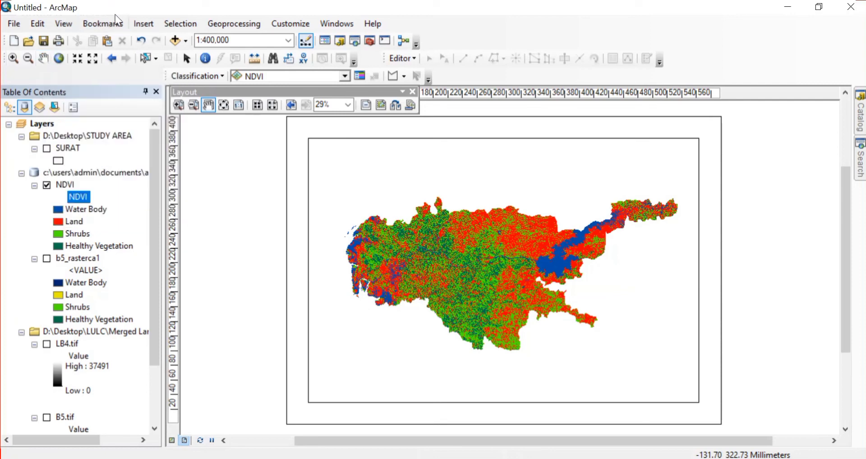
Insert the title 'NDVI OF STUDY AREA', move it to the upper left, and select the legend heading
click(140, 28)
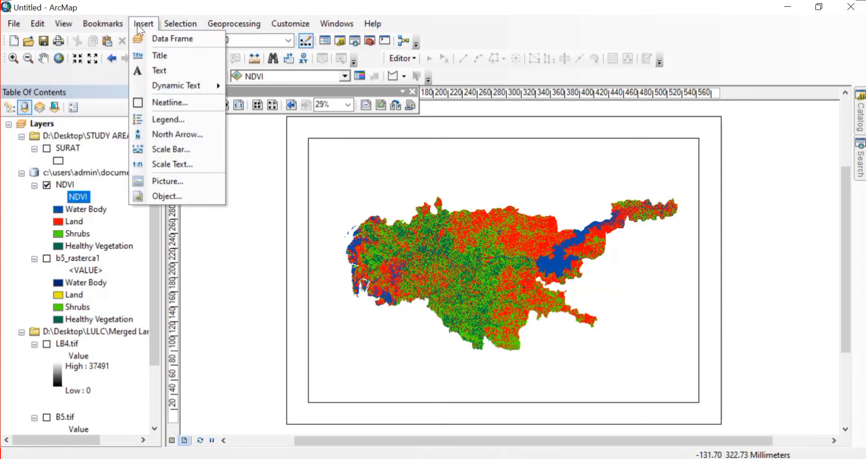
click(154, 56)
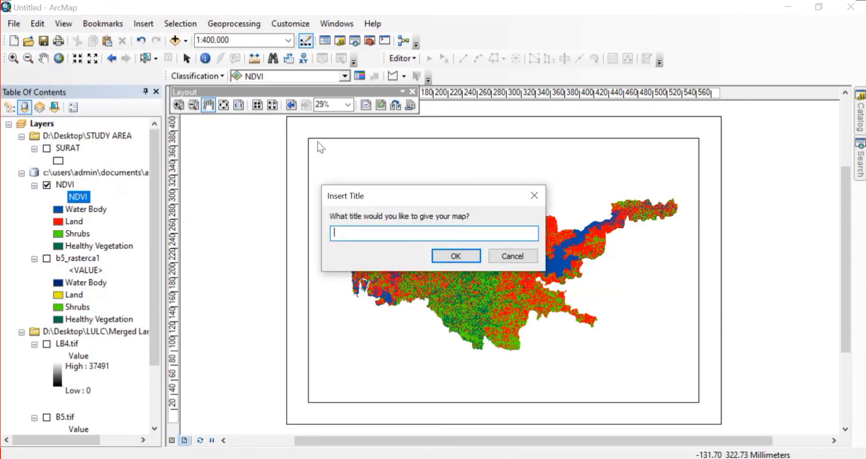
text(NDVI OF STUDY AREA)
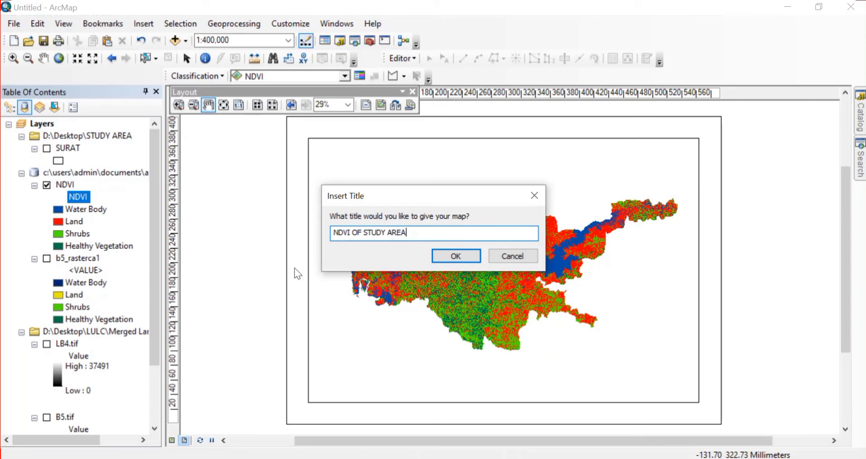
click(463, 255)
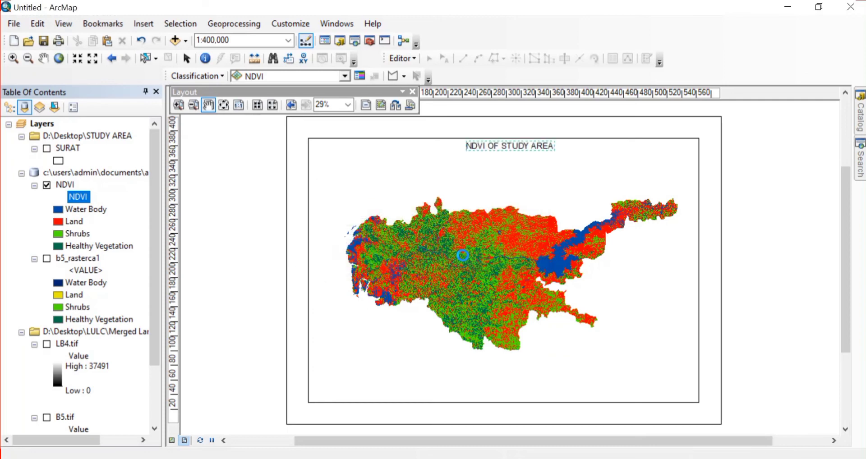
drag(515, 151, 401, 166)
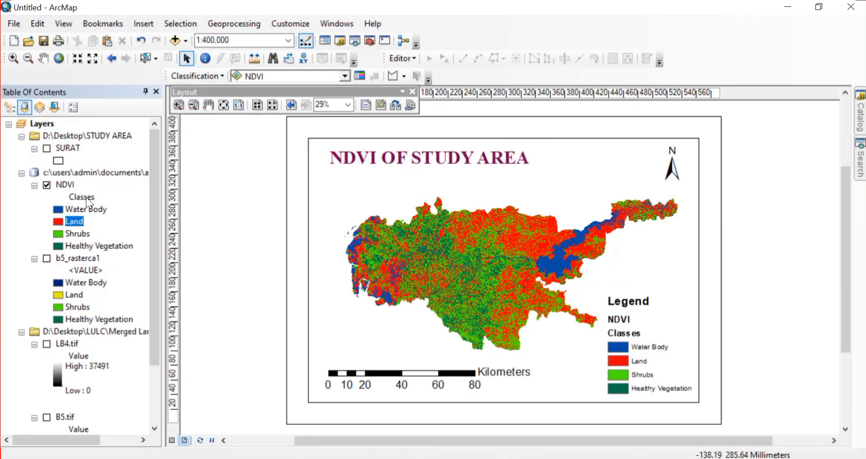
click(88, 199)
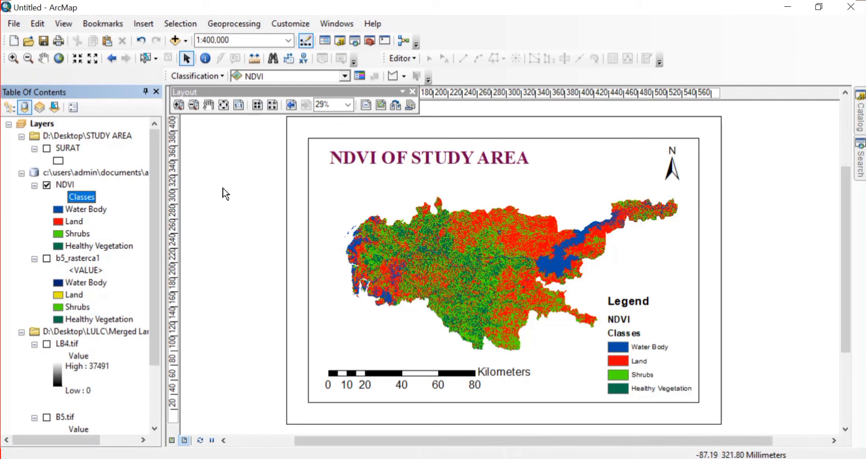
click(23, 20)
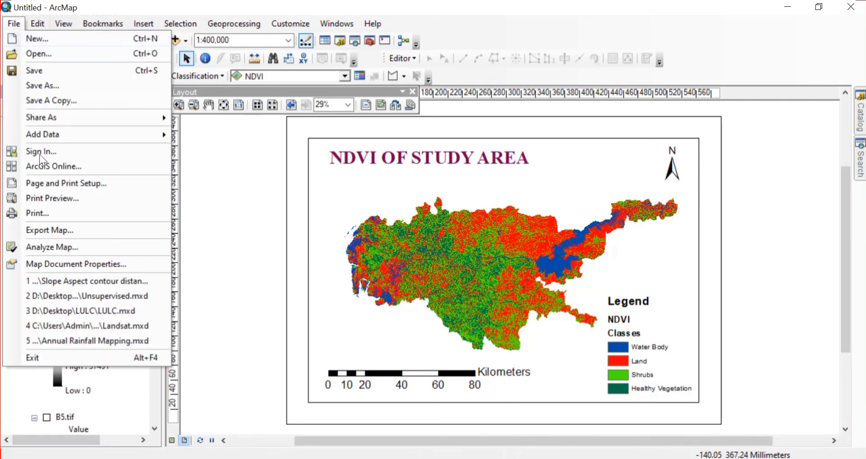
Export the map as a 300 dpi JPEG, changing the file name to NDVI
click(49, 233)
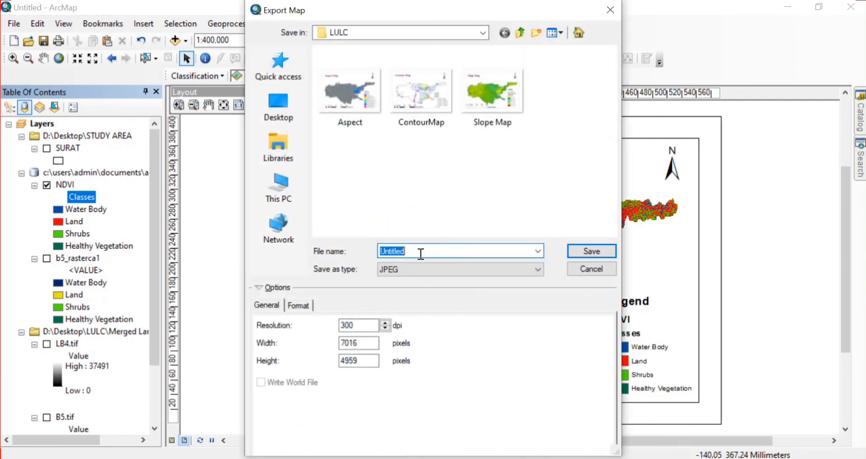
key(BackSpace)
text(NDVI)
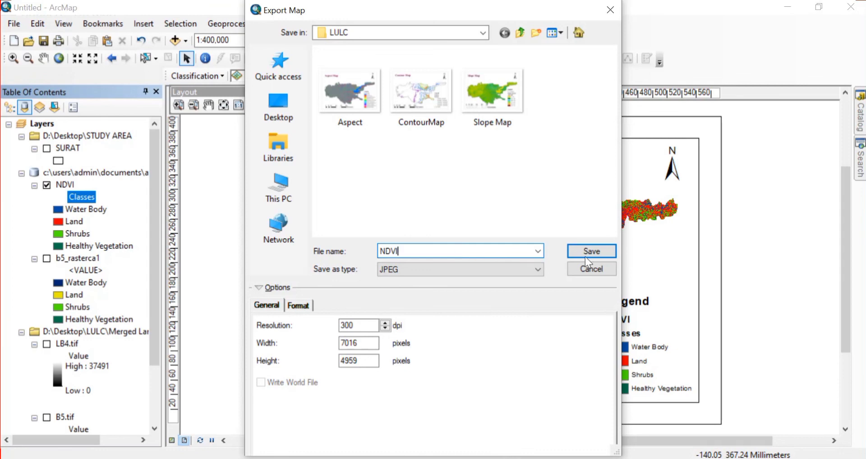
click(606, 250)
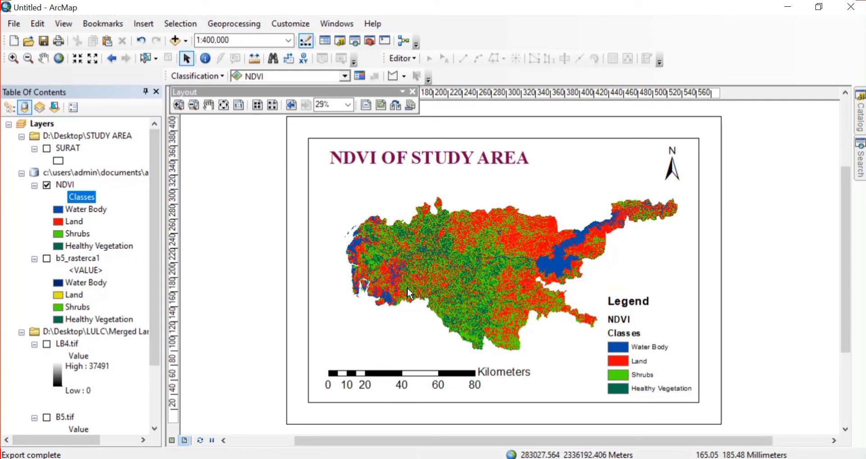
key(ctrl+v)
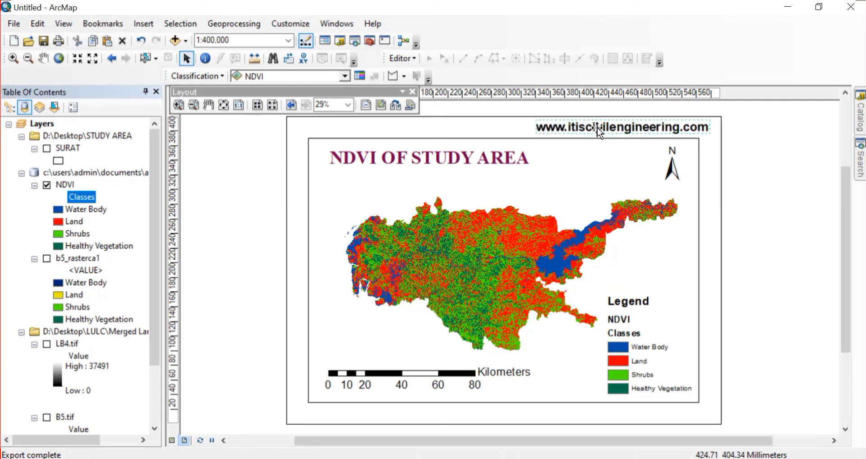